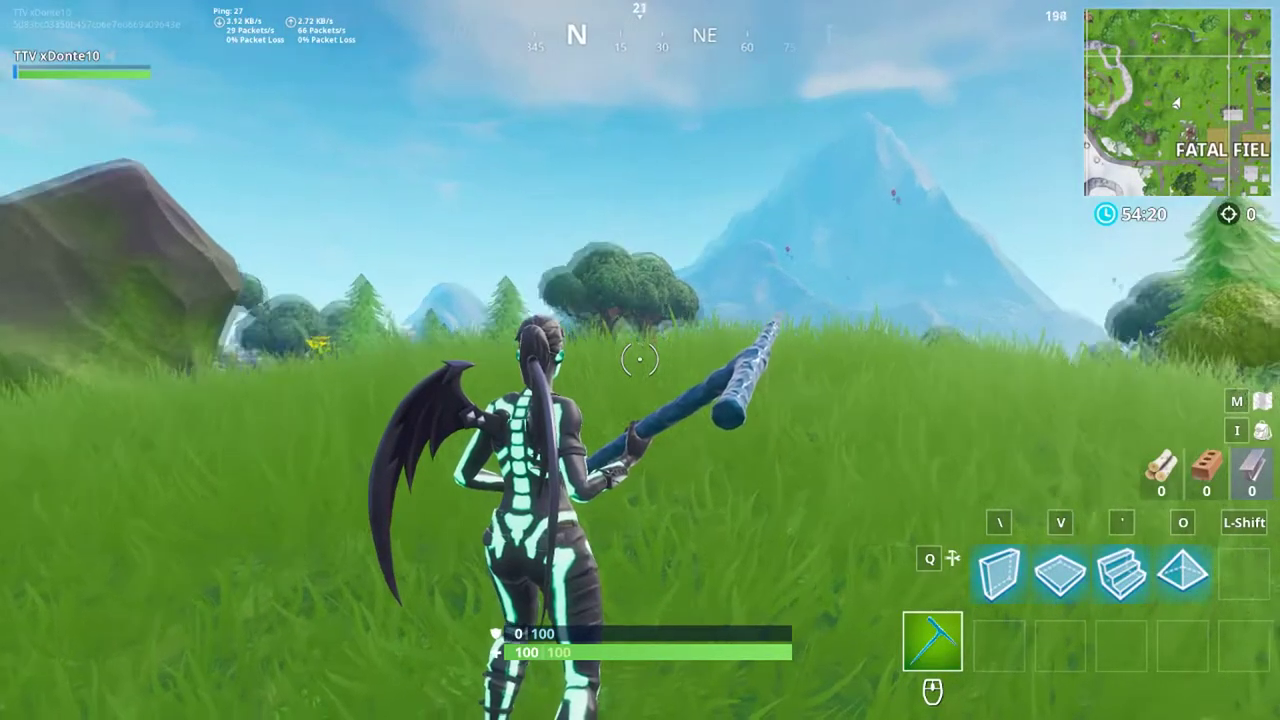
key(w)
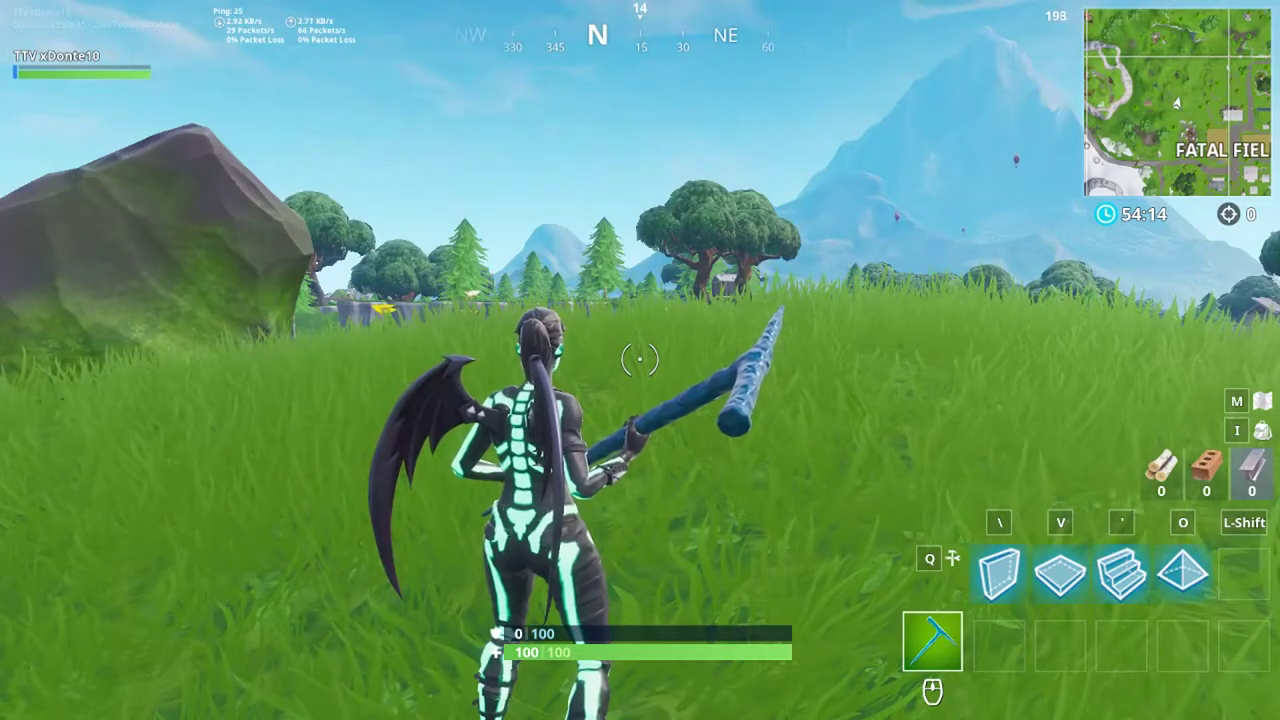
key(w)
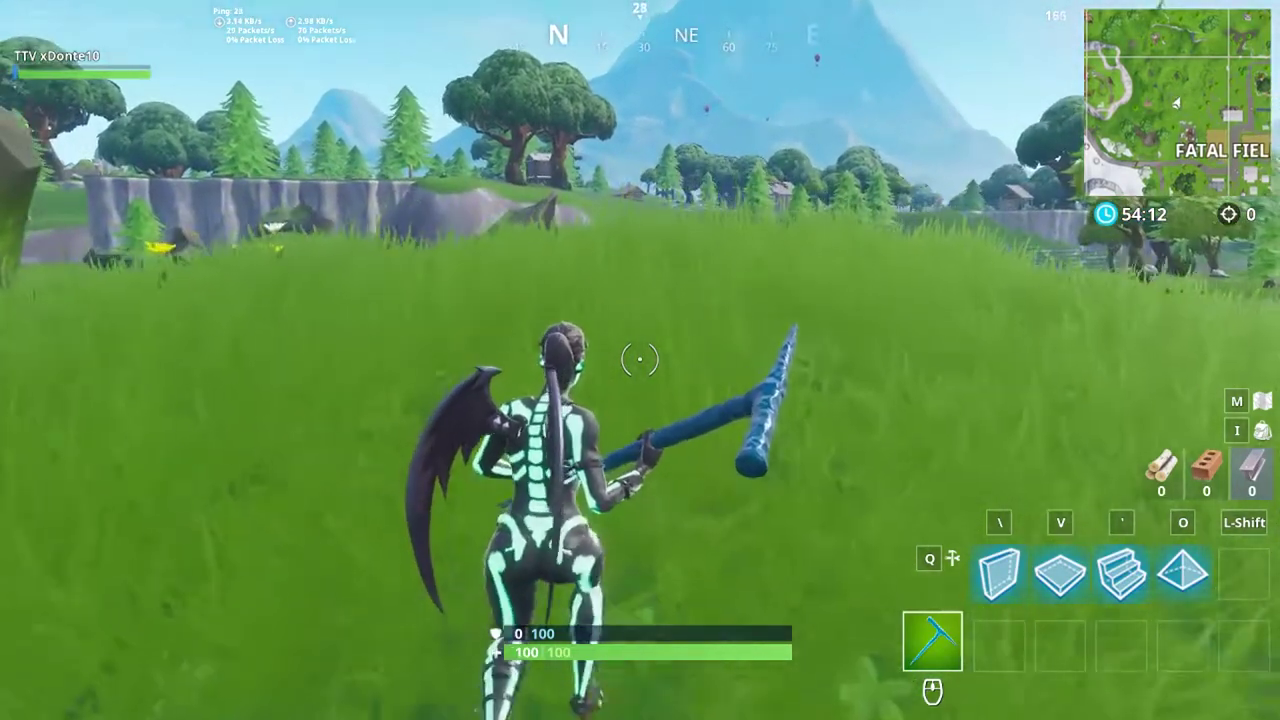
key(w)
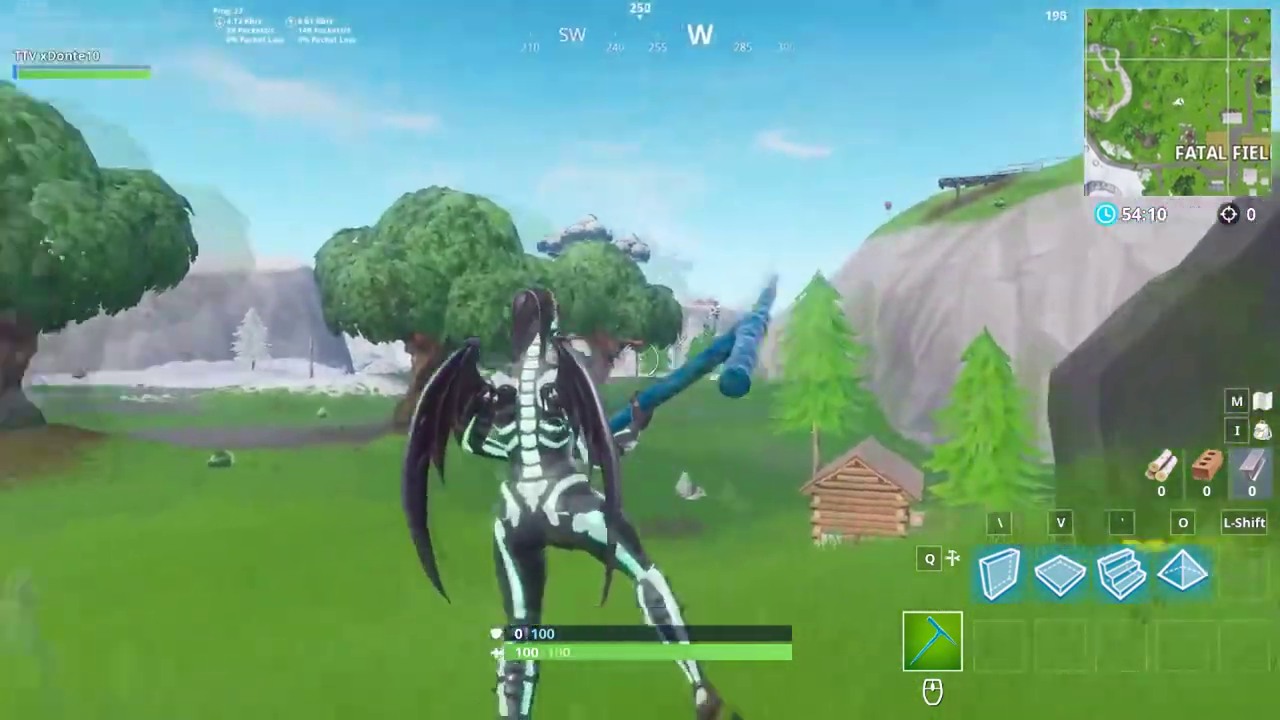
key(w)
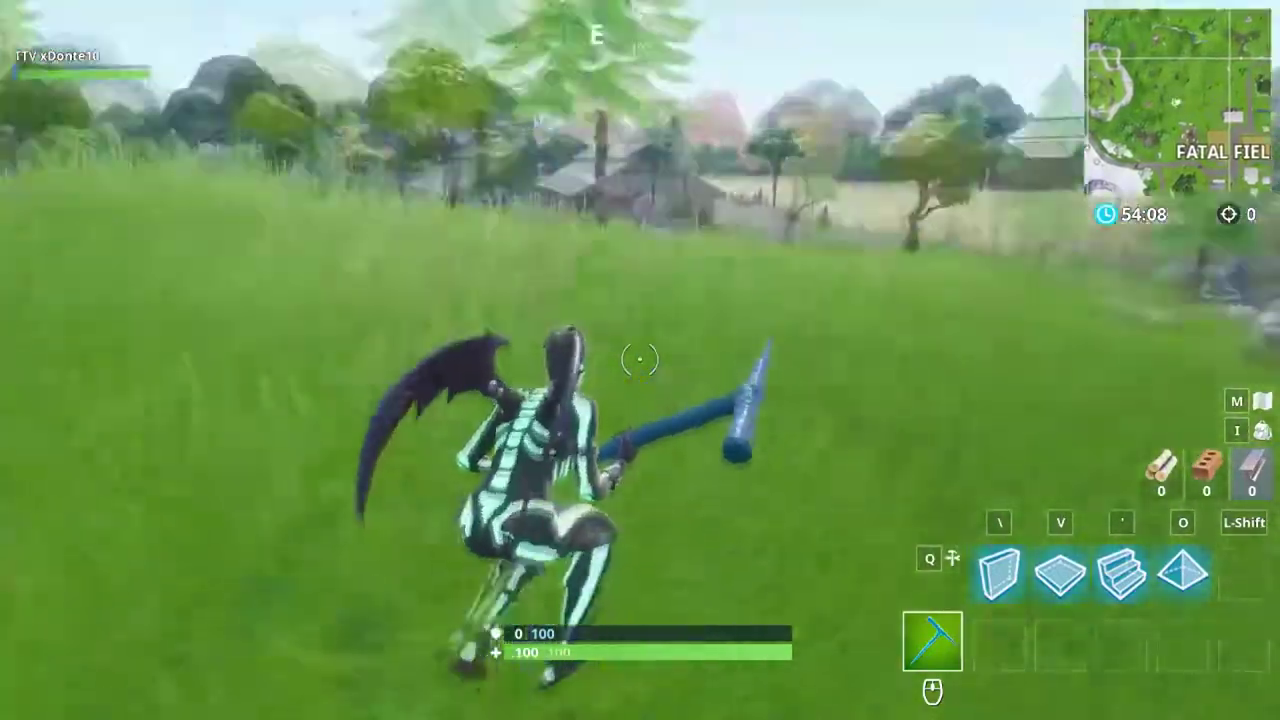
key(w)
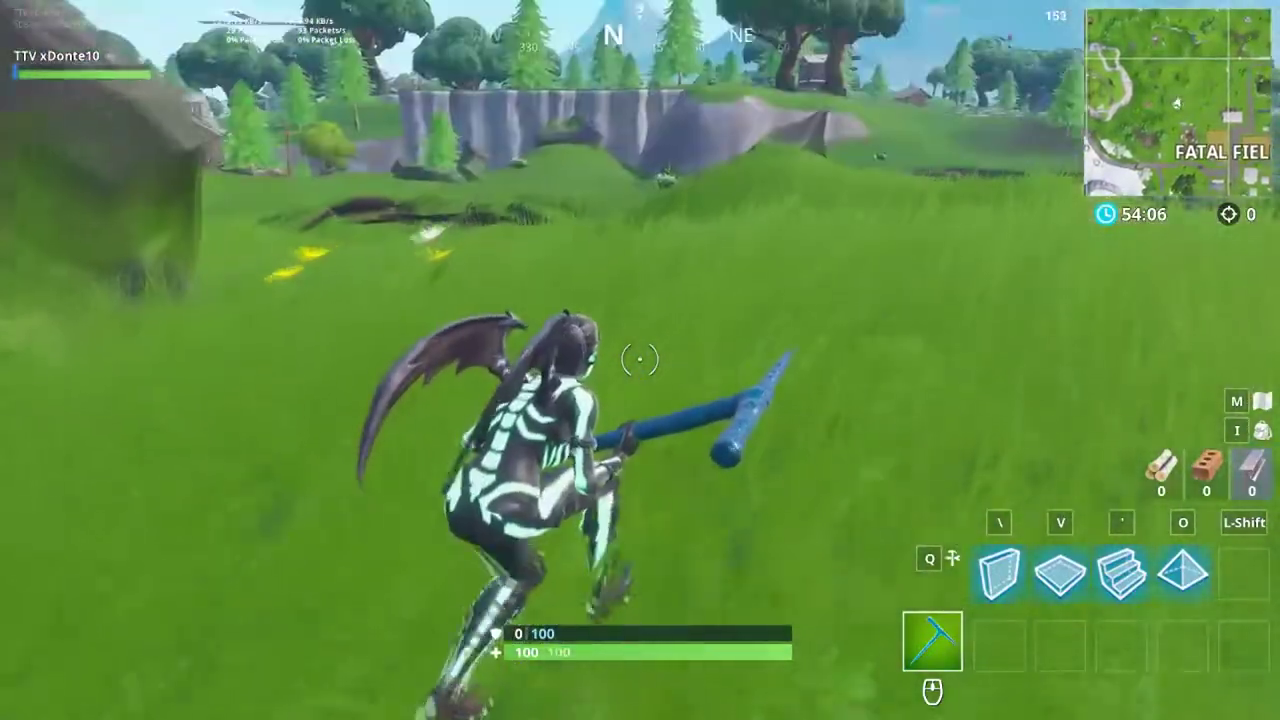
key(w)
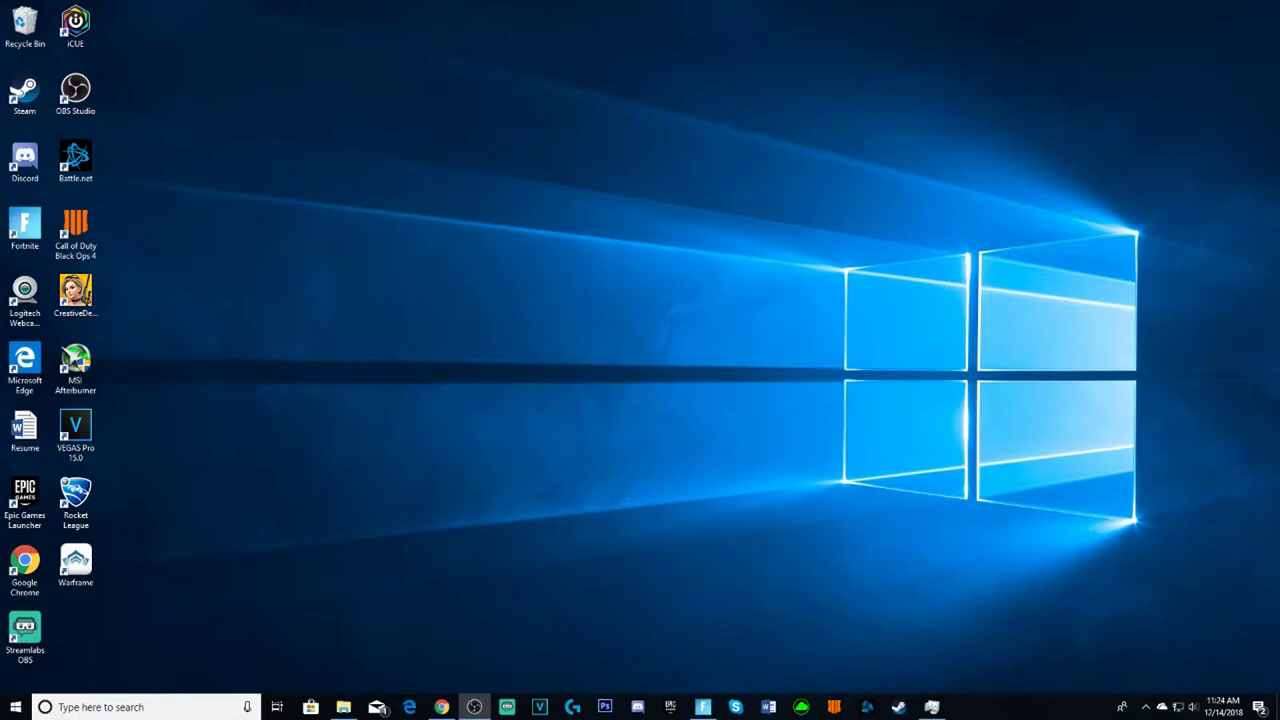
Search Windows for "power", open the power plan options to review which plan is selected, and close the window
click(148, 707)
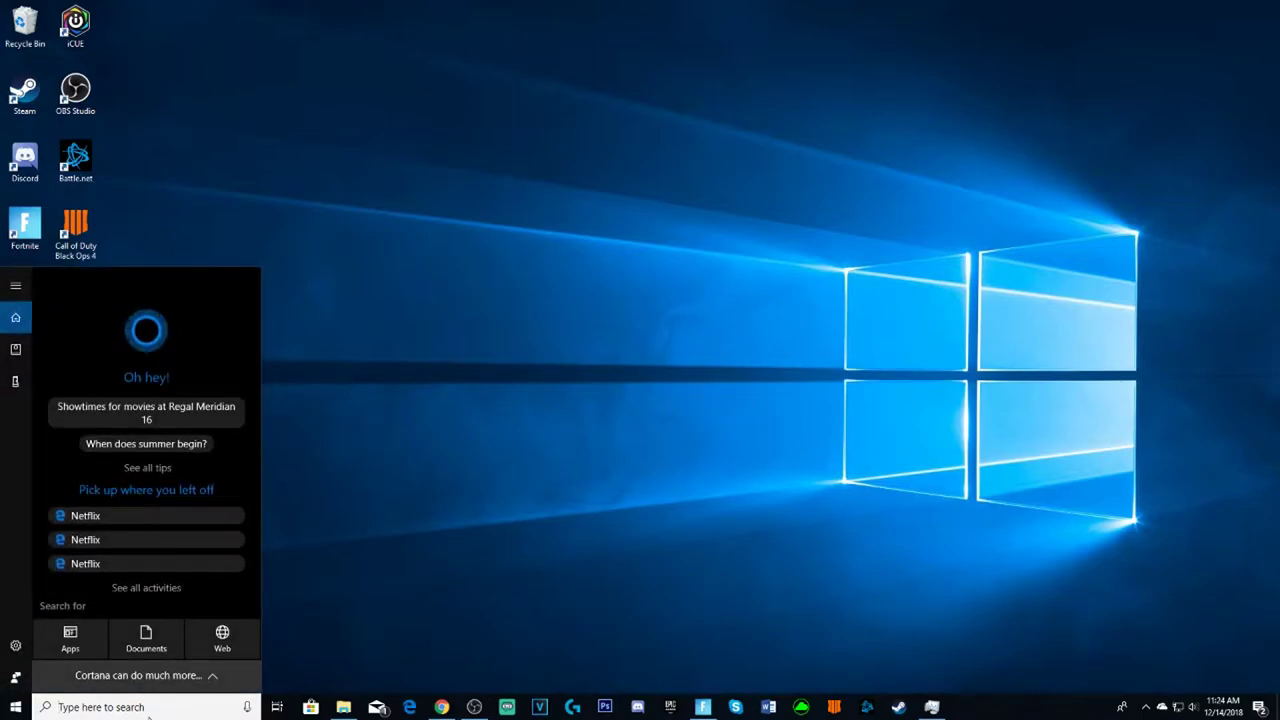
text(power)
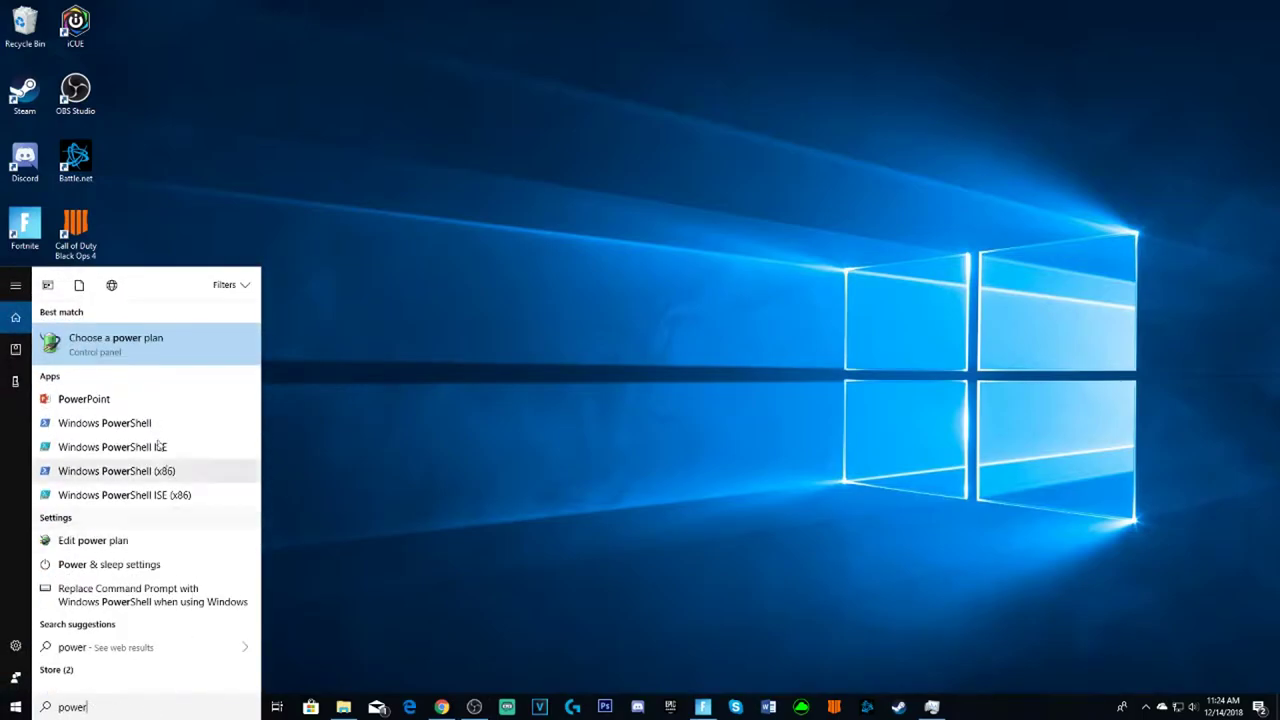
click(140, 337)
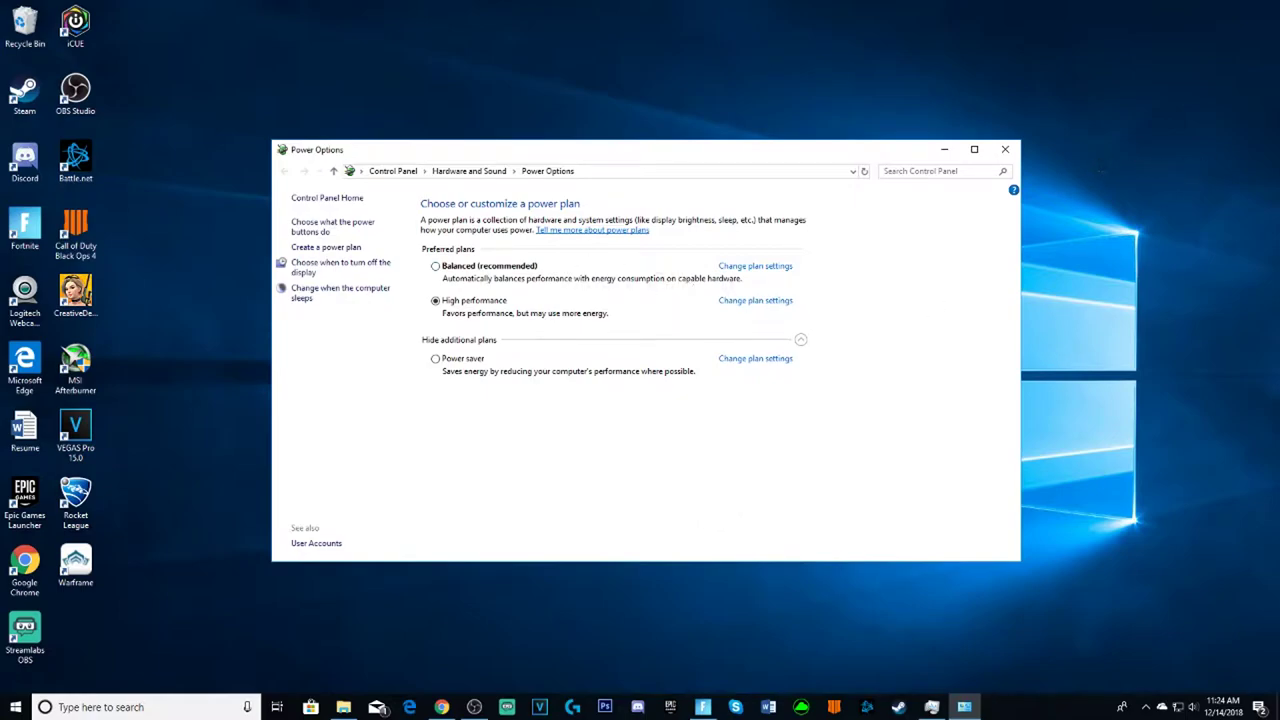
click(1005, 149)
Search Windows for %temp% and open the user's Temp folder
click(134, 707)
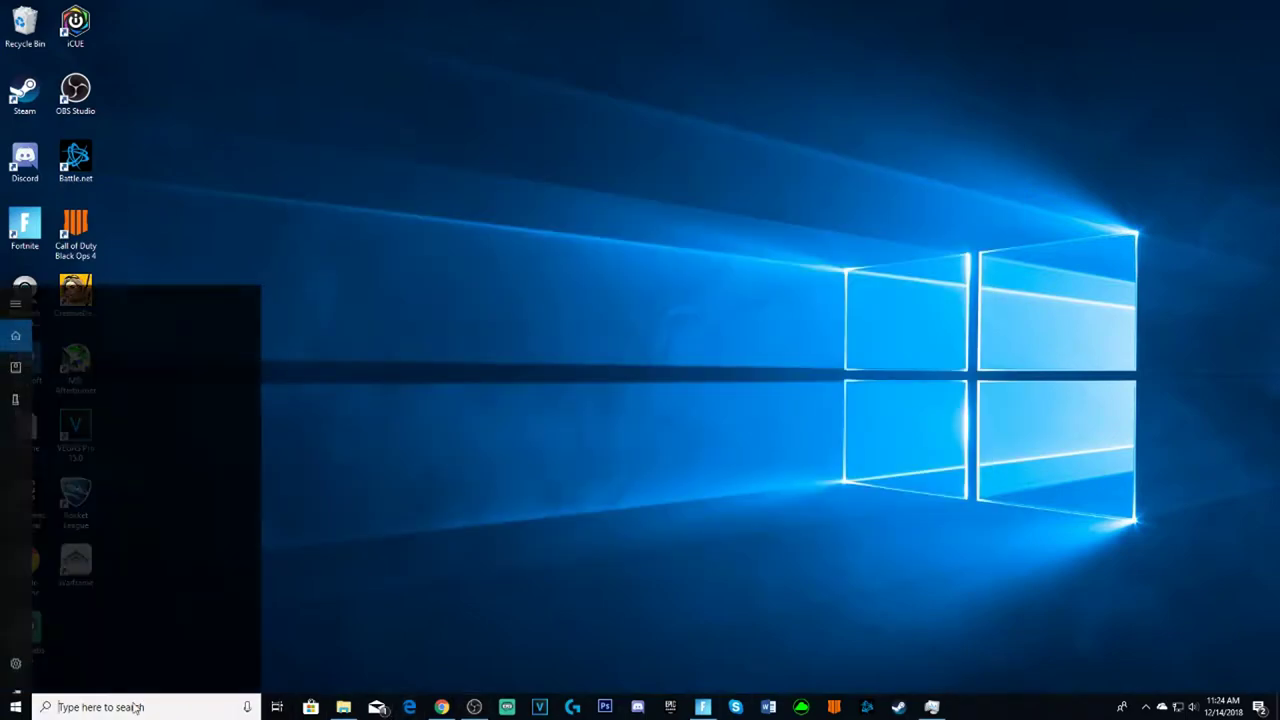
text(%)
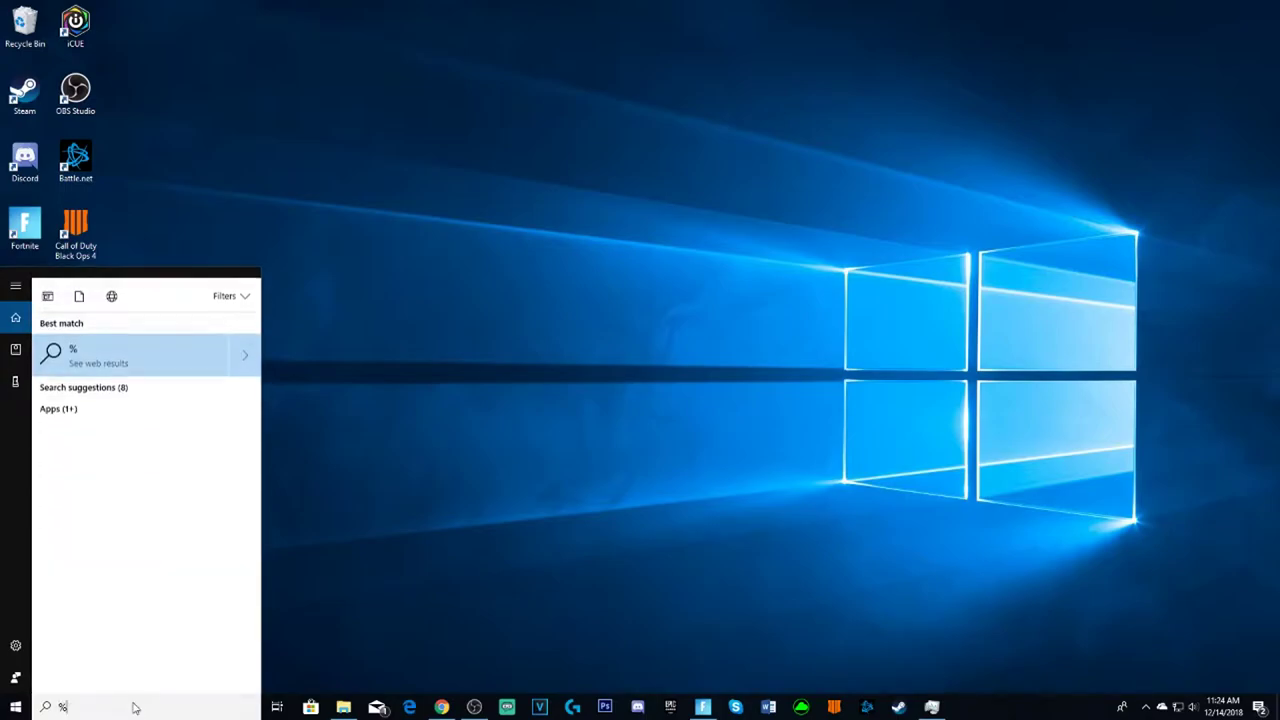
text(temp)
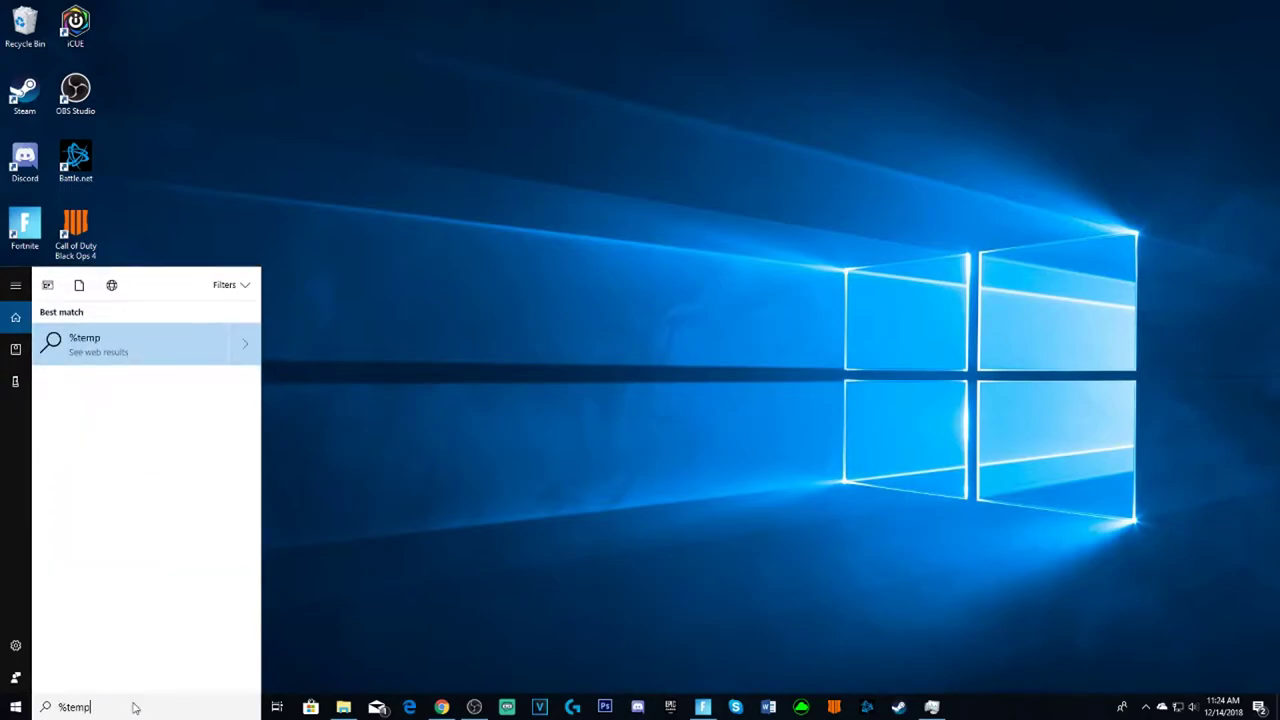
text(%)
click(160, 338)
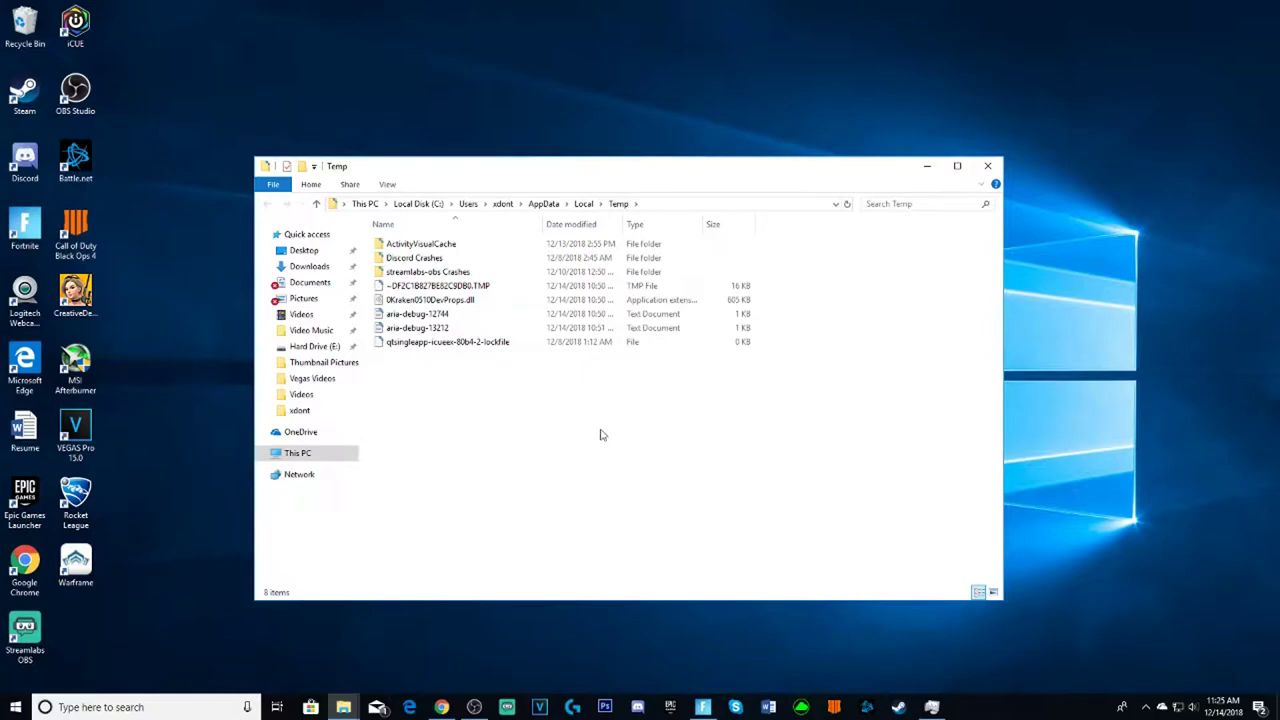
Delete the five loose files in the Temp folder, skipping the file that is in use
drag(600, 434, 533, 295)
drag(838, 446, 555, 285)
key(Delete)
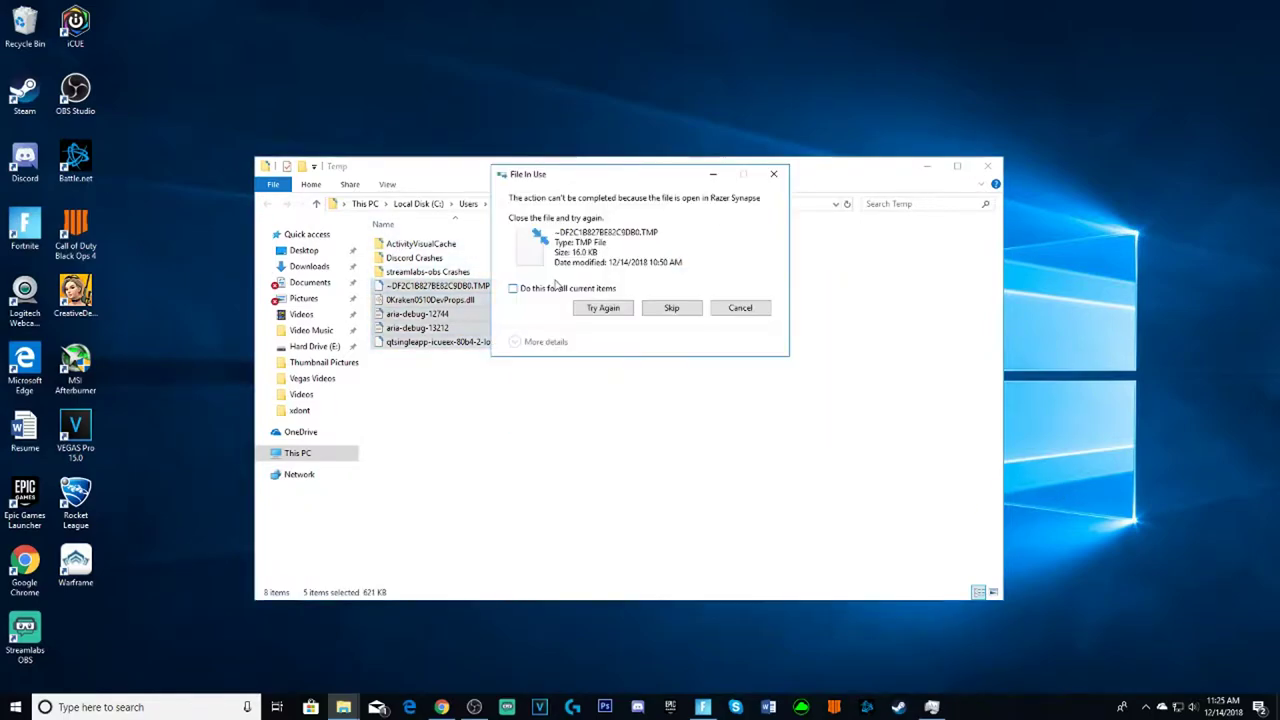
click(686, 312)
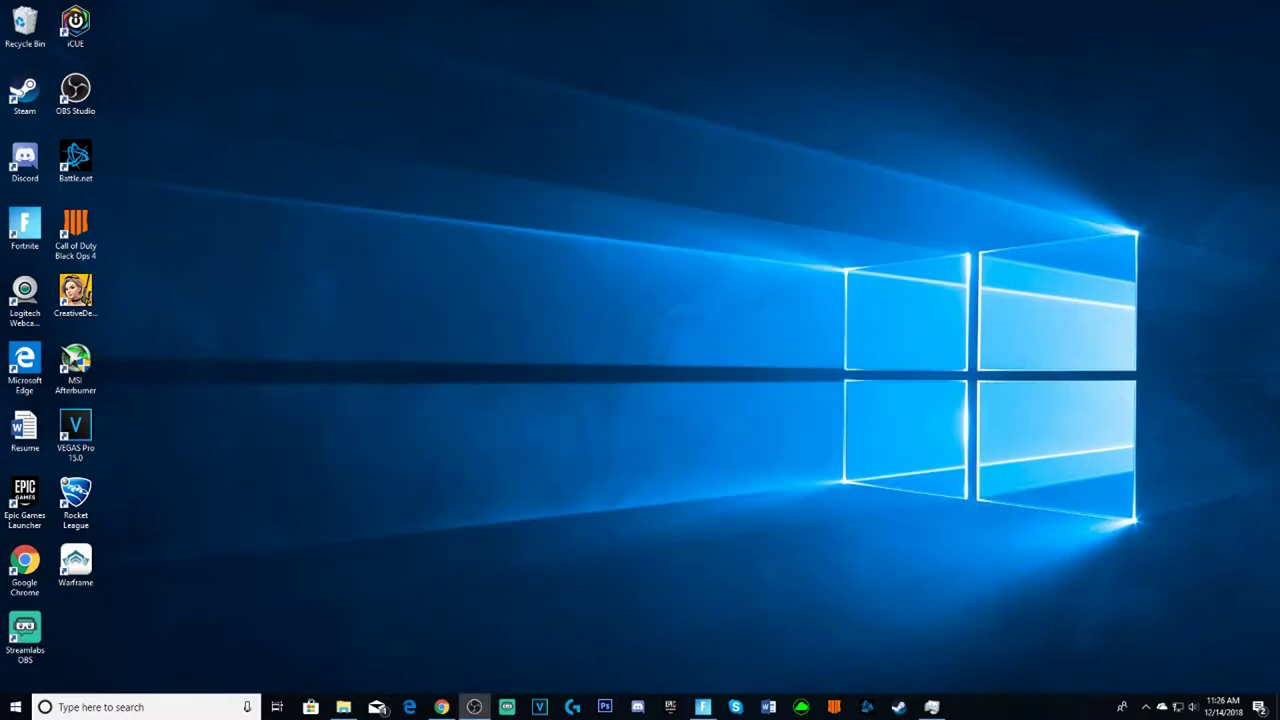
Find This PC through a Windows search for "this pc" and open its system properties
click(149, 709)
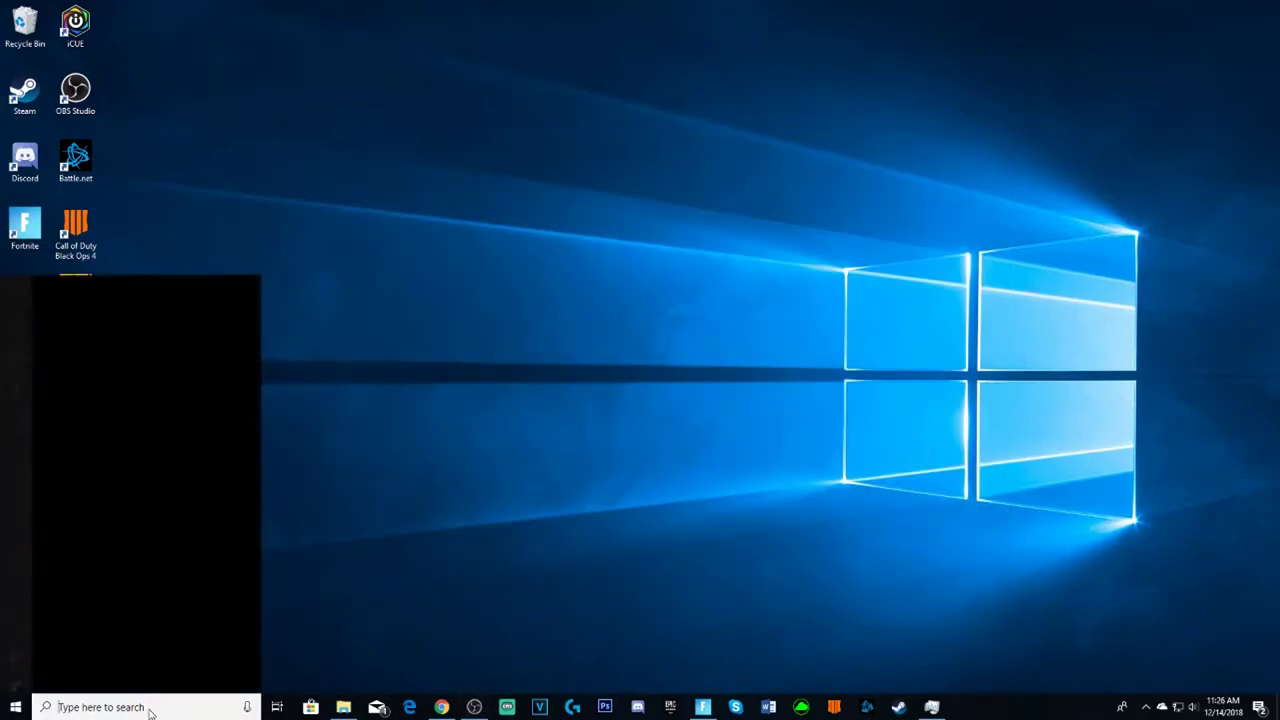
text(this pc)
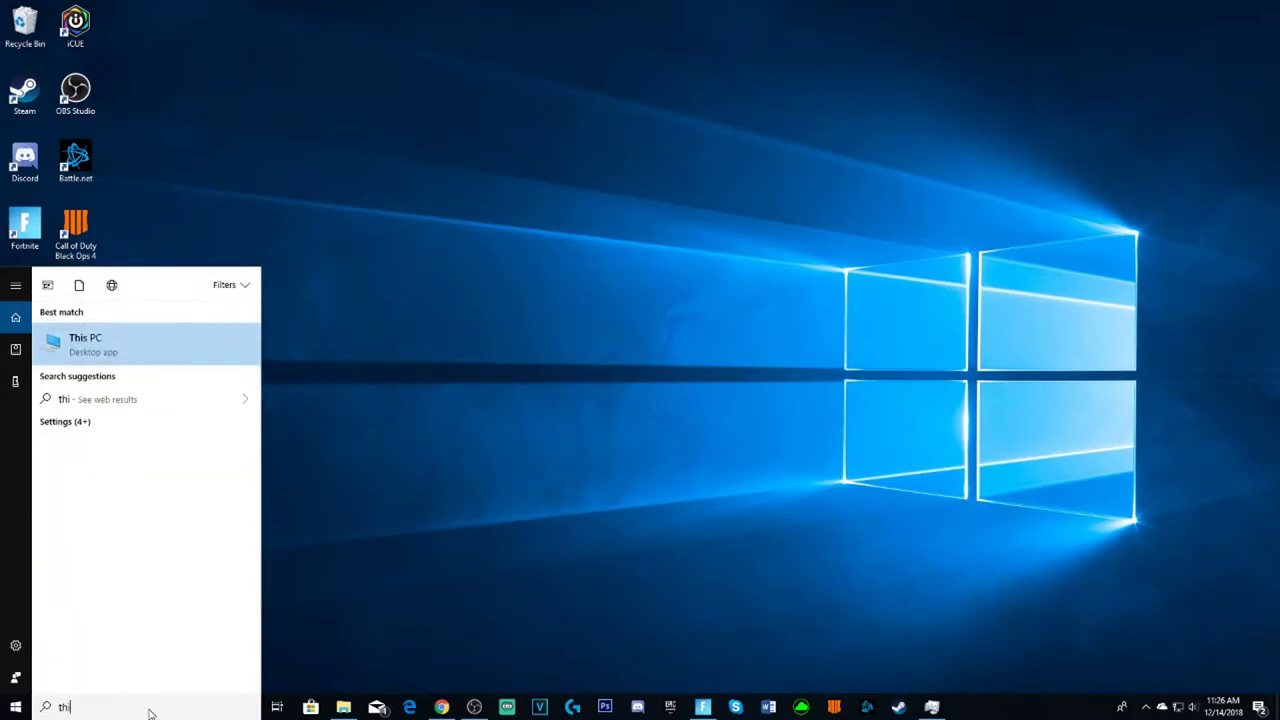
click(154, 324)
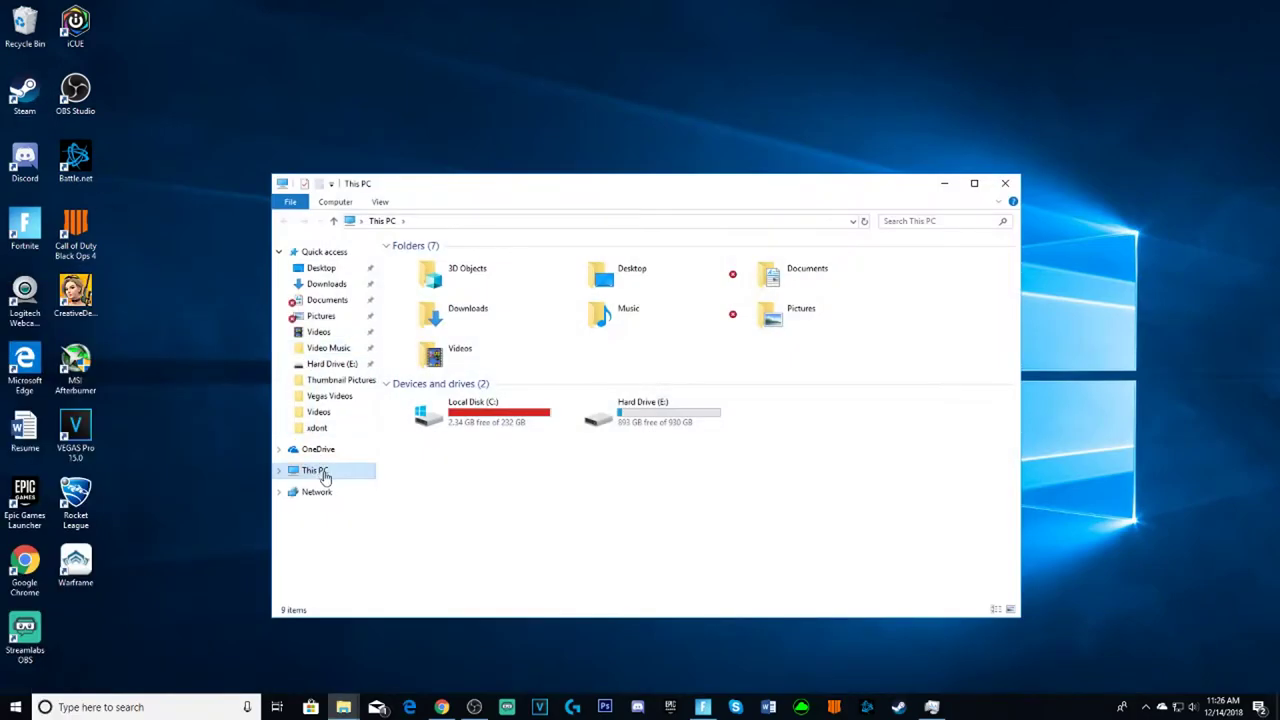
right_click(325, 478)
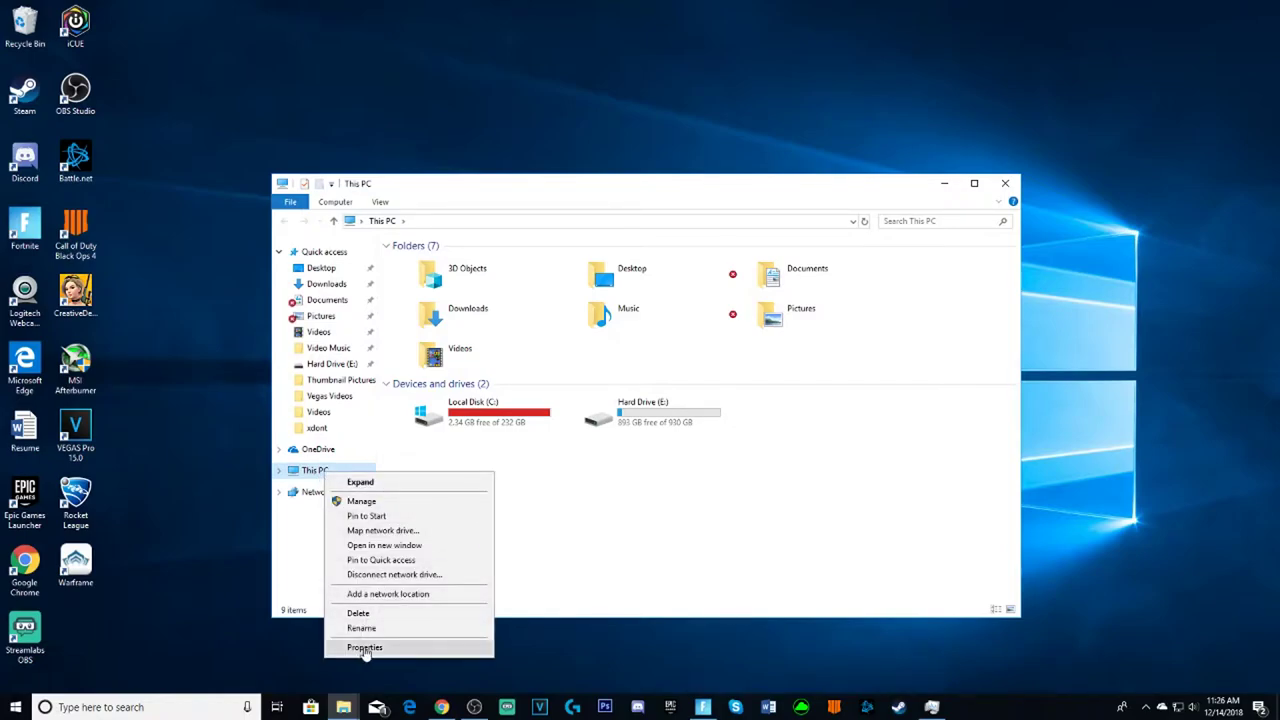
click(365, 650)
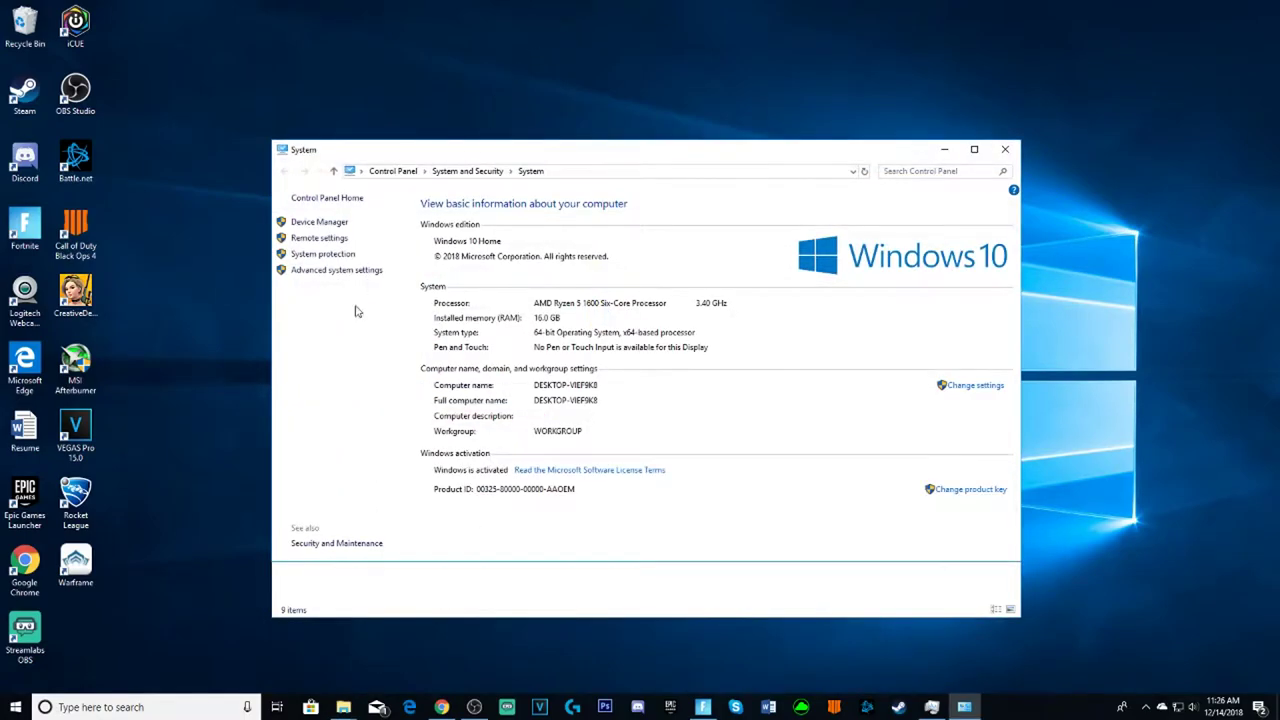
Open the advanced system settings, review the custom visual effects in Performance Options, and accept them
click(348, 271)
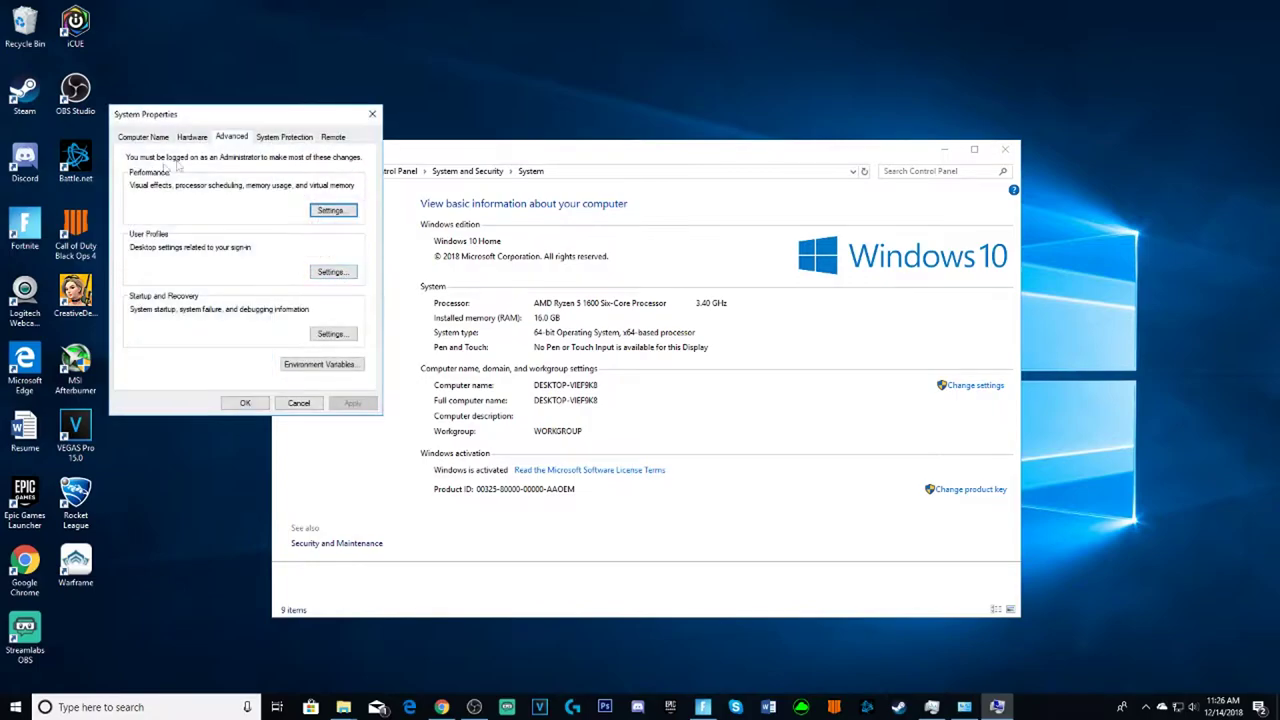
click(333, 211)
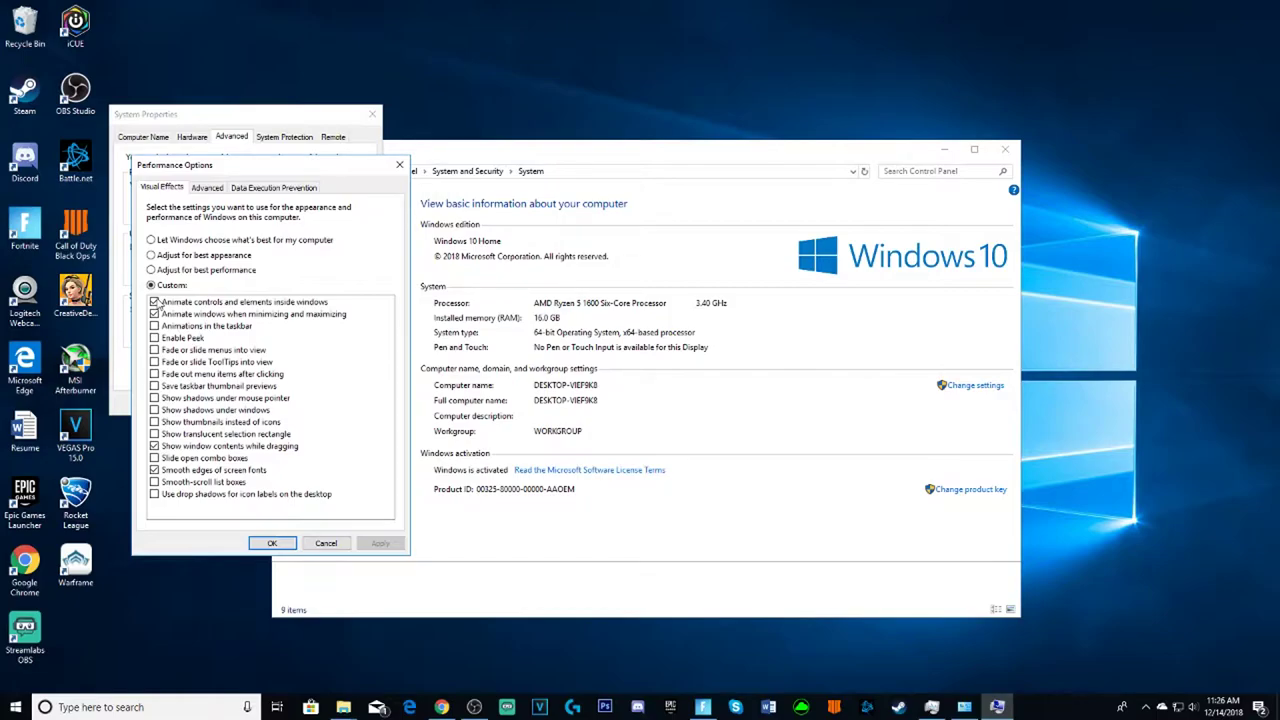
drag(321, 170, 478, 103)
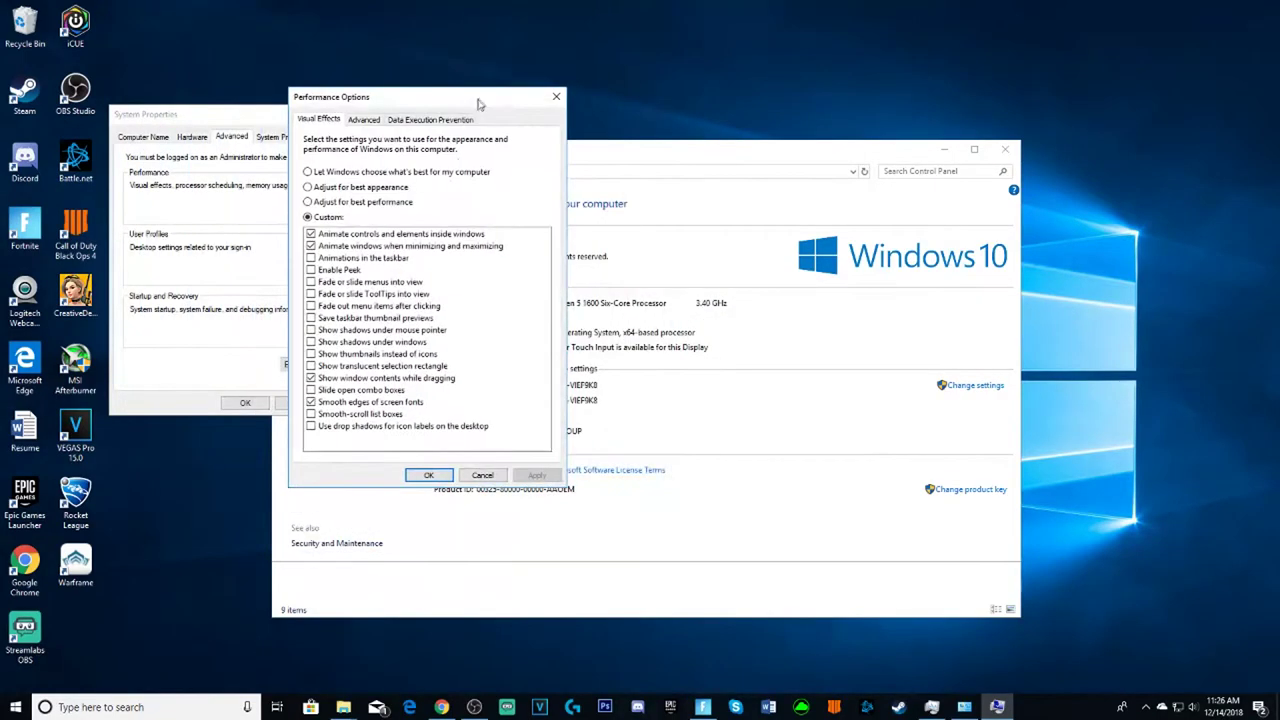
click(428, 476)
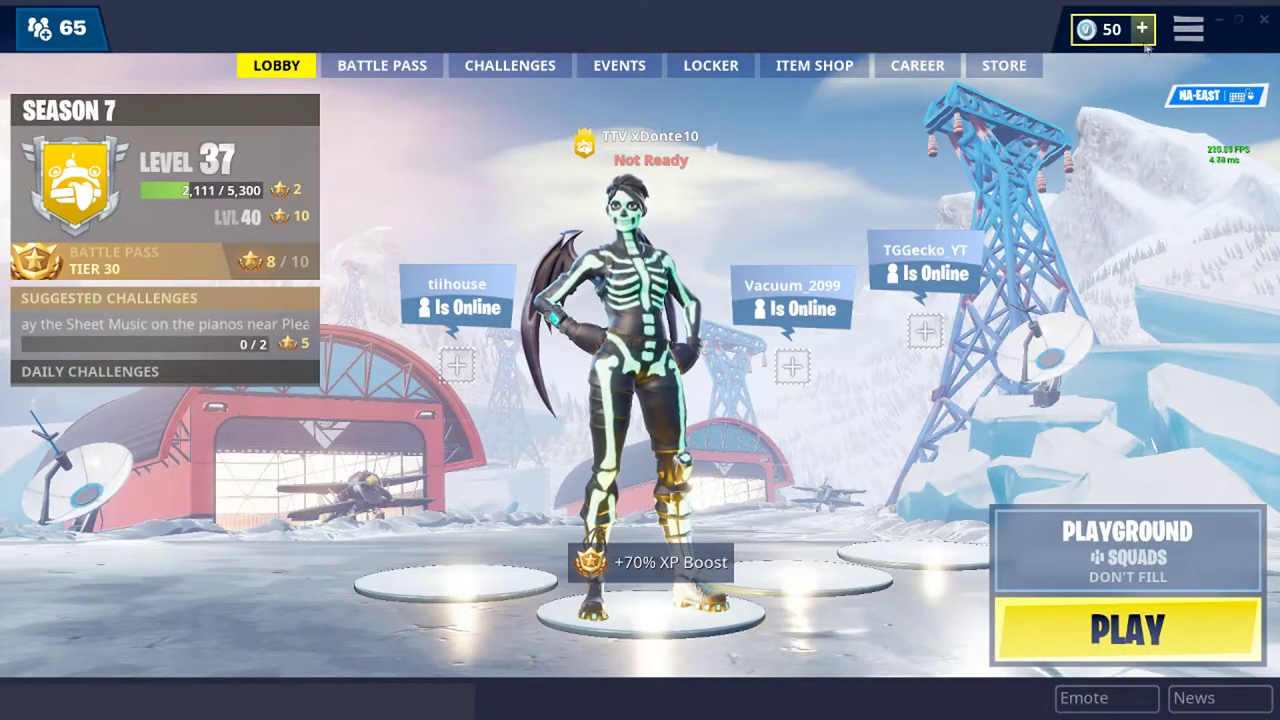
In Fortnite's video settings, try WindowedFullscreen as the Window Mode and return it to Fullscreen
click(1188, 29)
click(1190, 88)
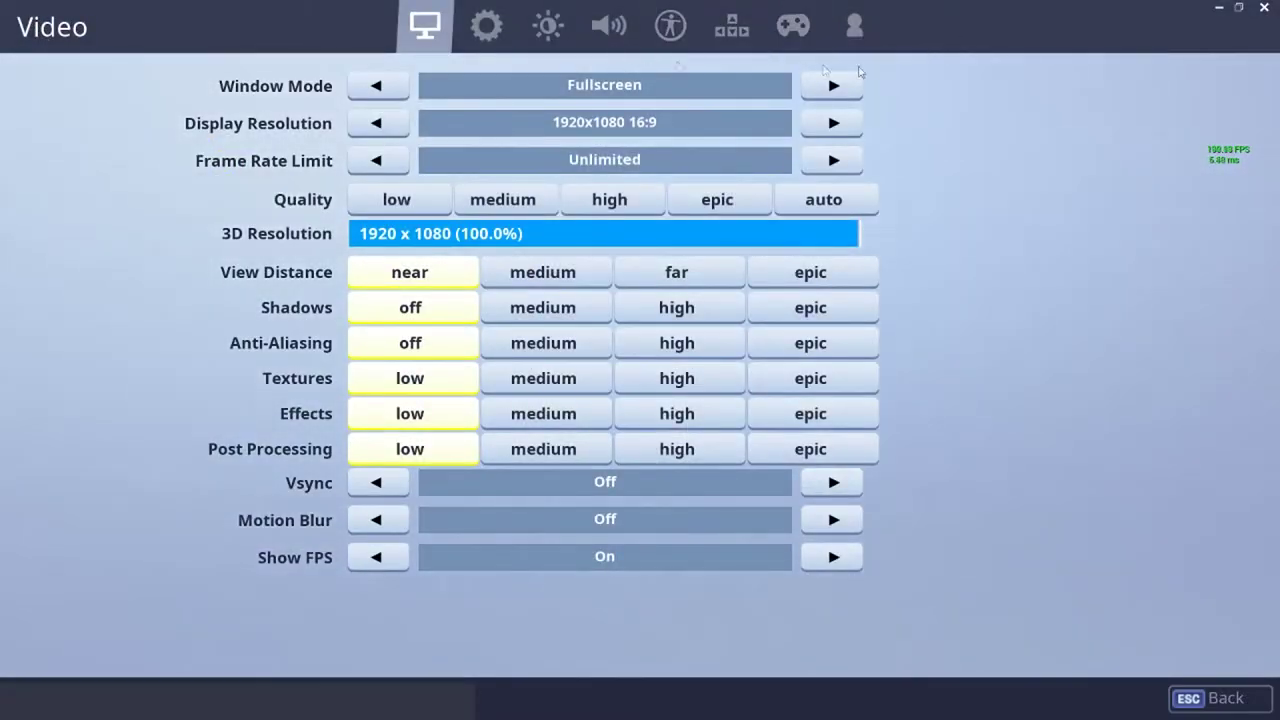
click(833, 85)
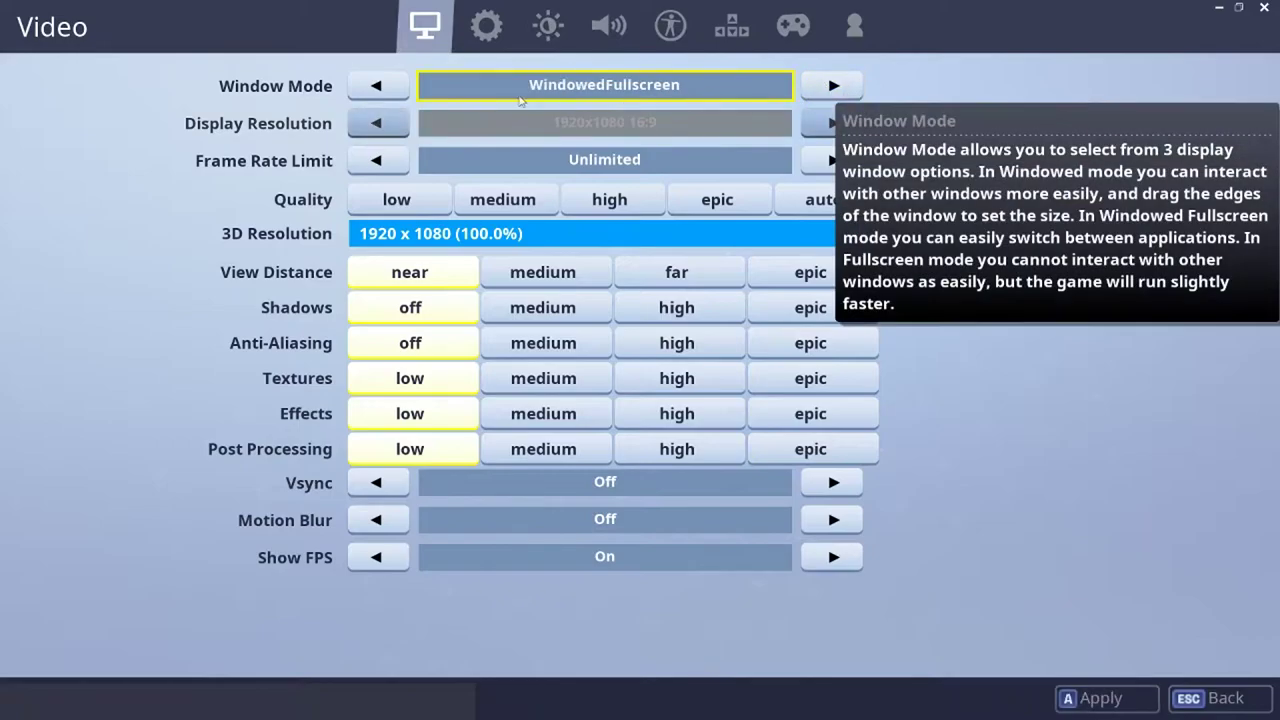
click(399, 95)
click(833, 85)
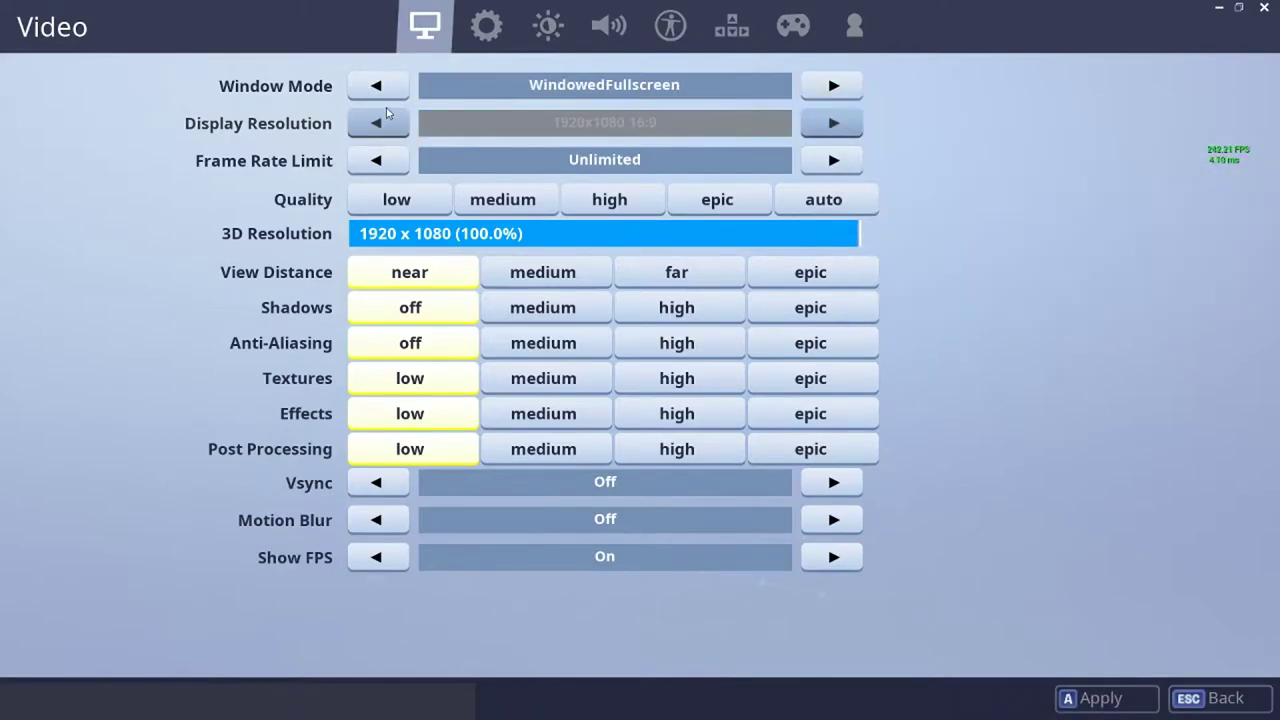
click(382, 95)
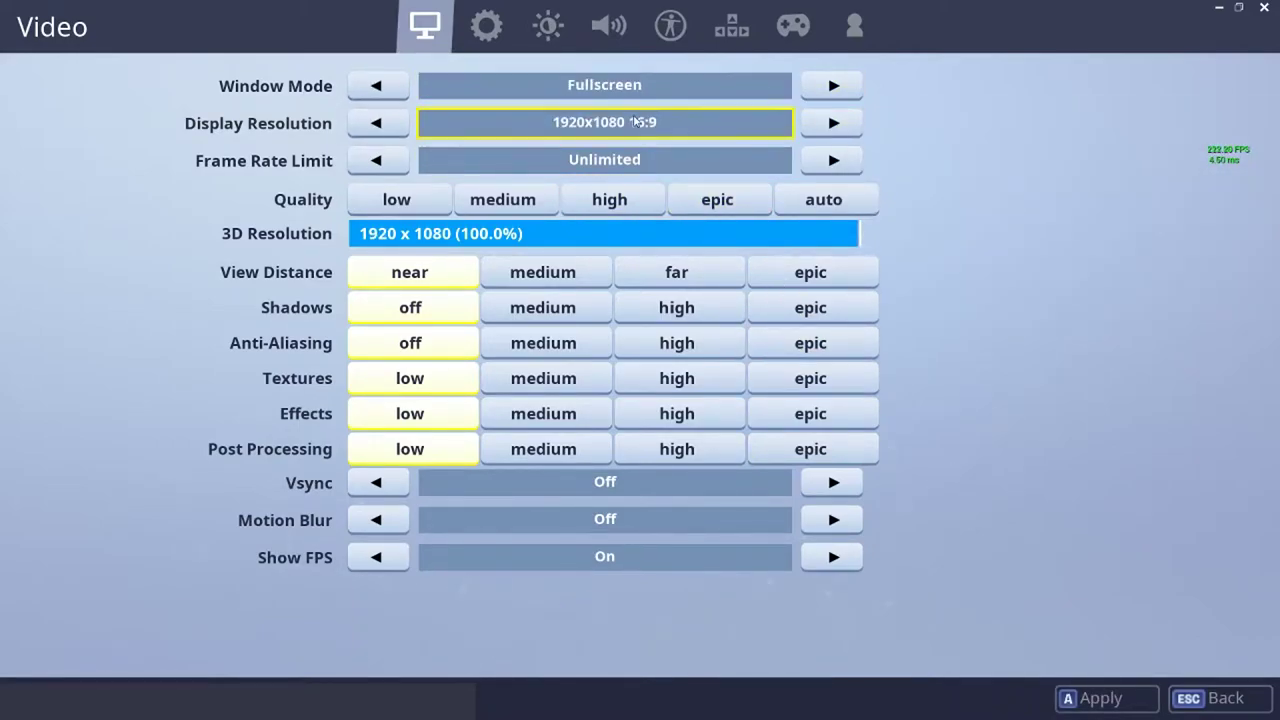
Leave the video settings and quit Fortnite, confirming the exit
click(1215, 698)
key(alt+F4)
click(823, 526)
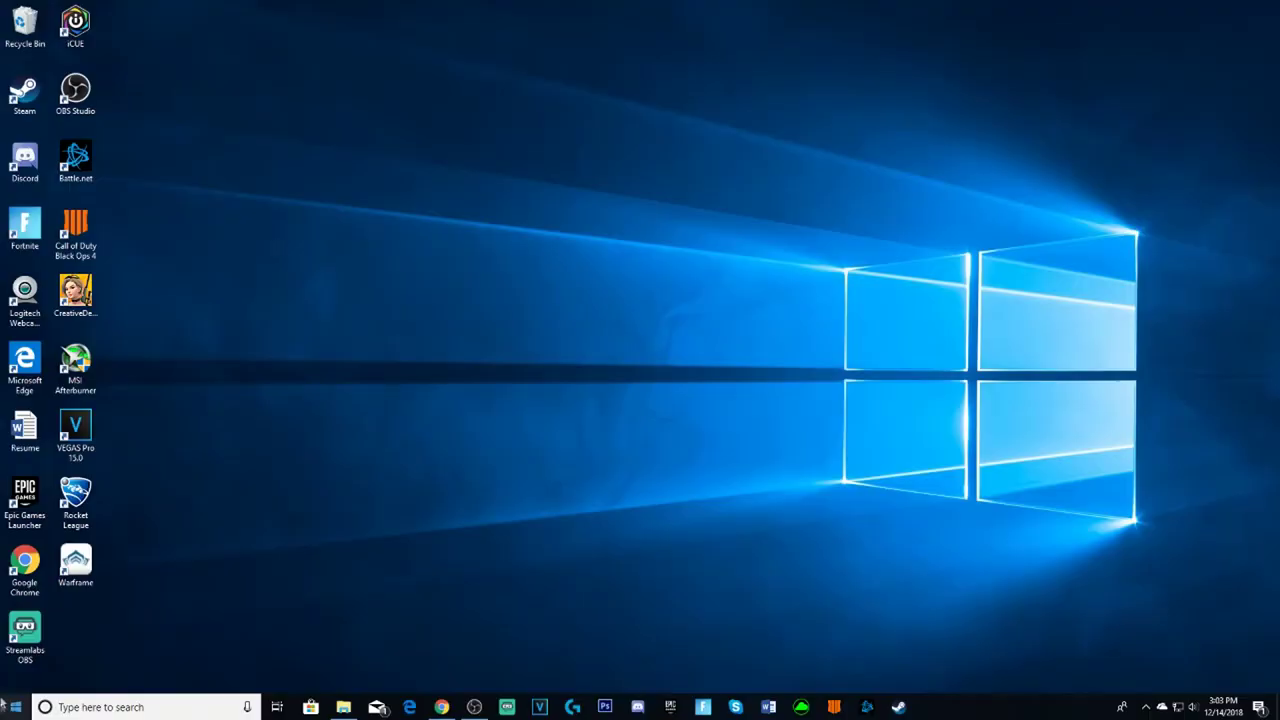
Search Windows for %appdata%, open that folder, and navigate up to AppData and into its Local folder
click(135, 708)
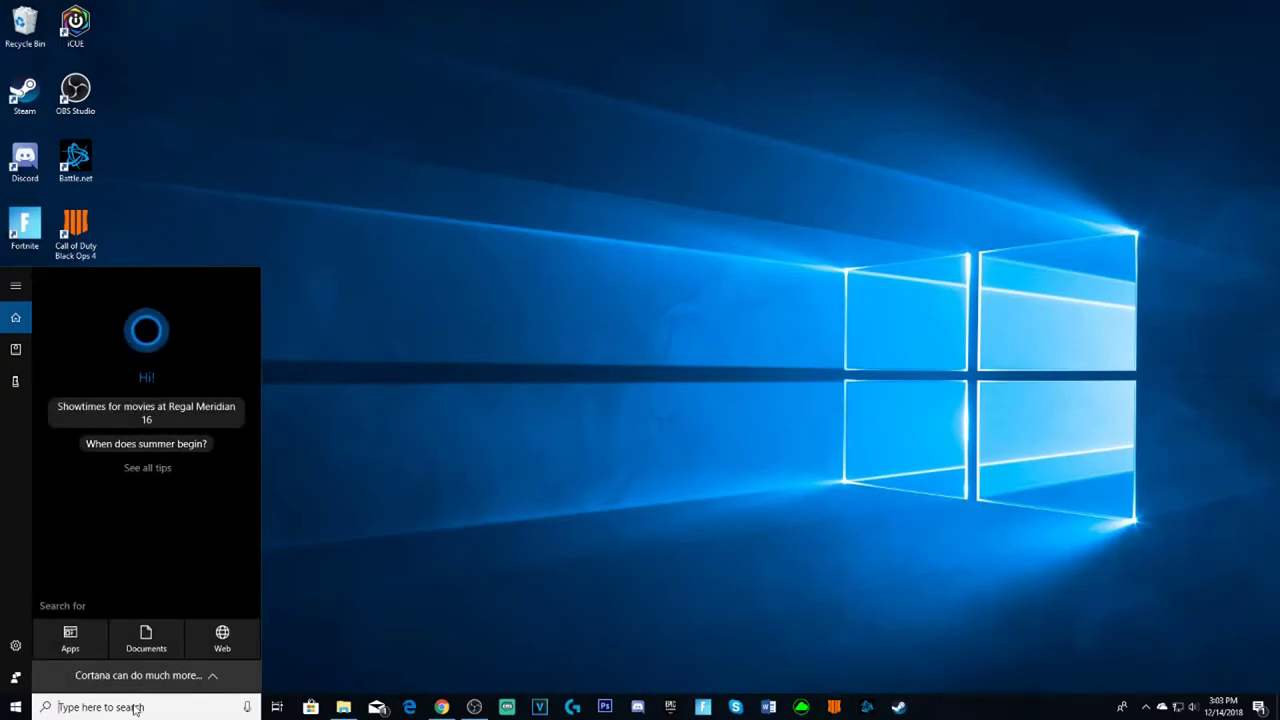
text(%appdata%)
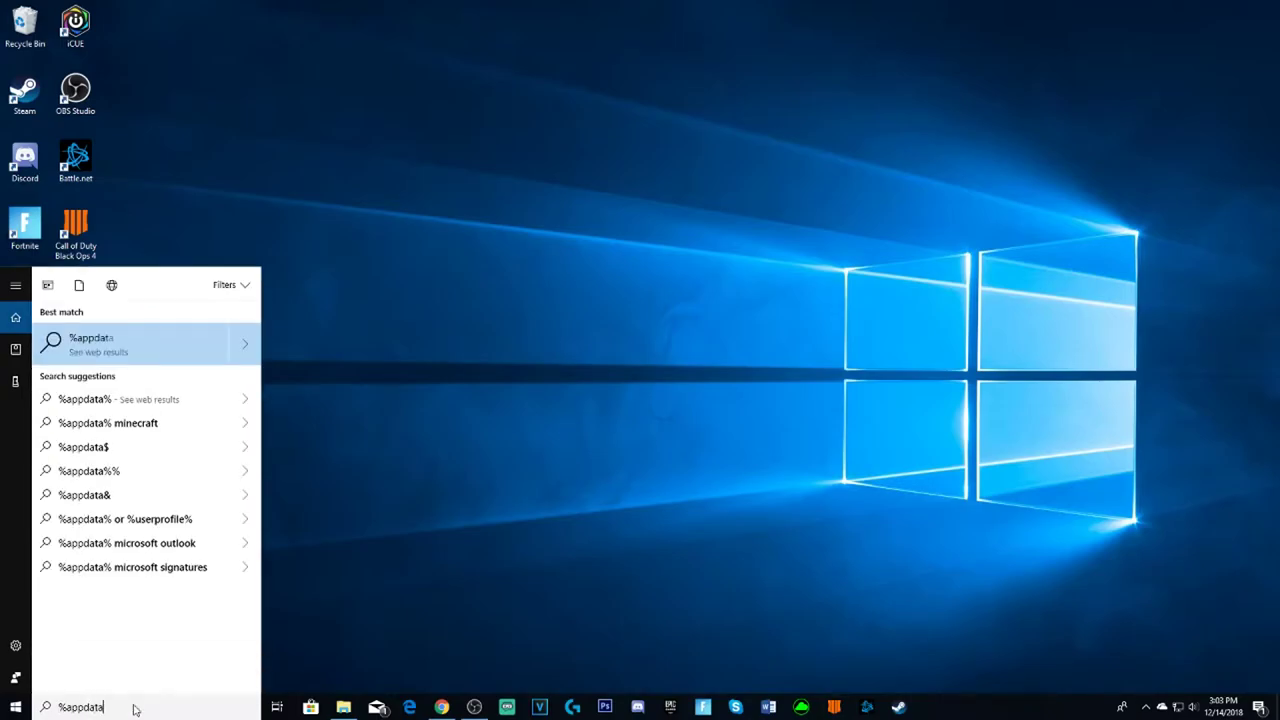
click(140, 344)
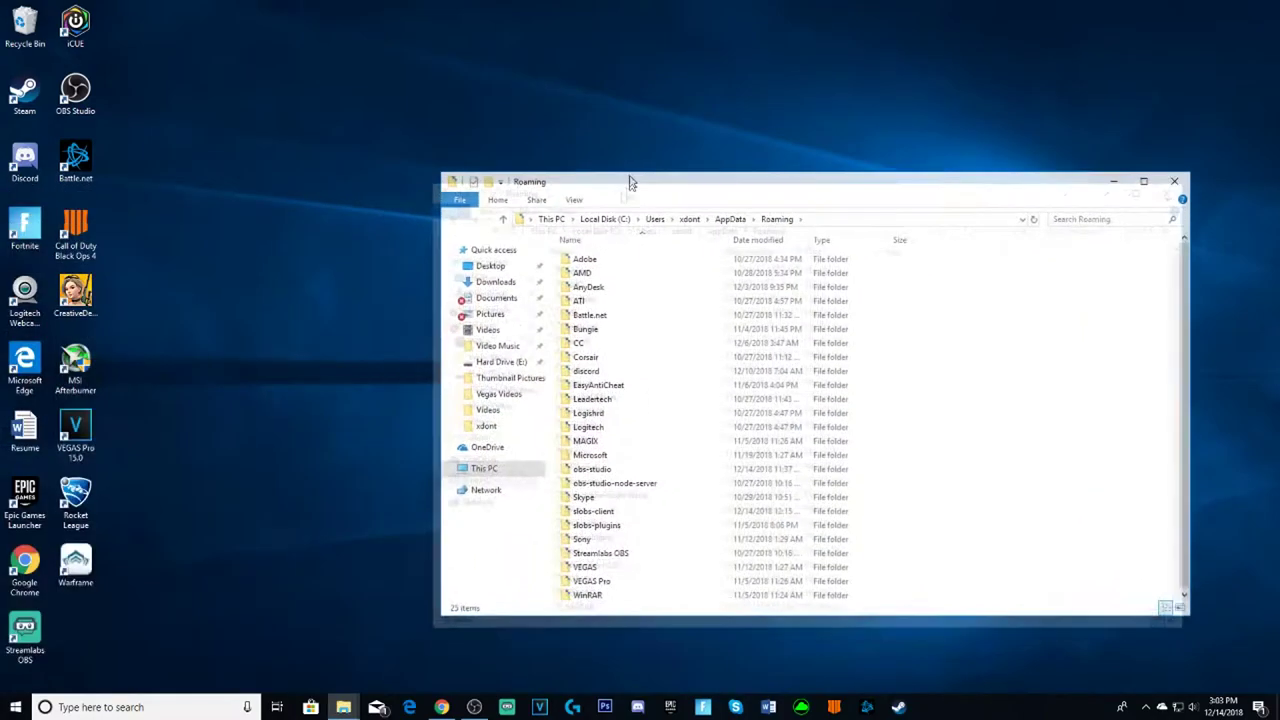
drag(628, 181, 577, 120)
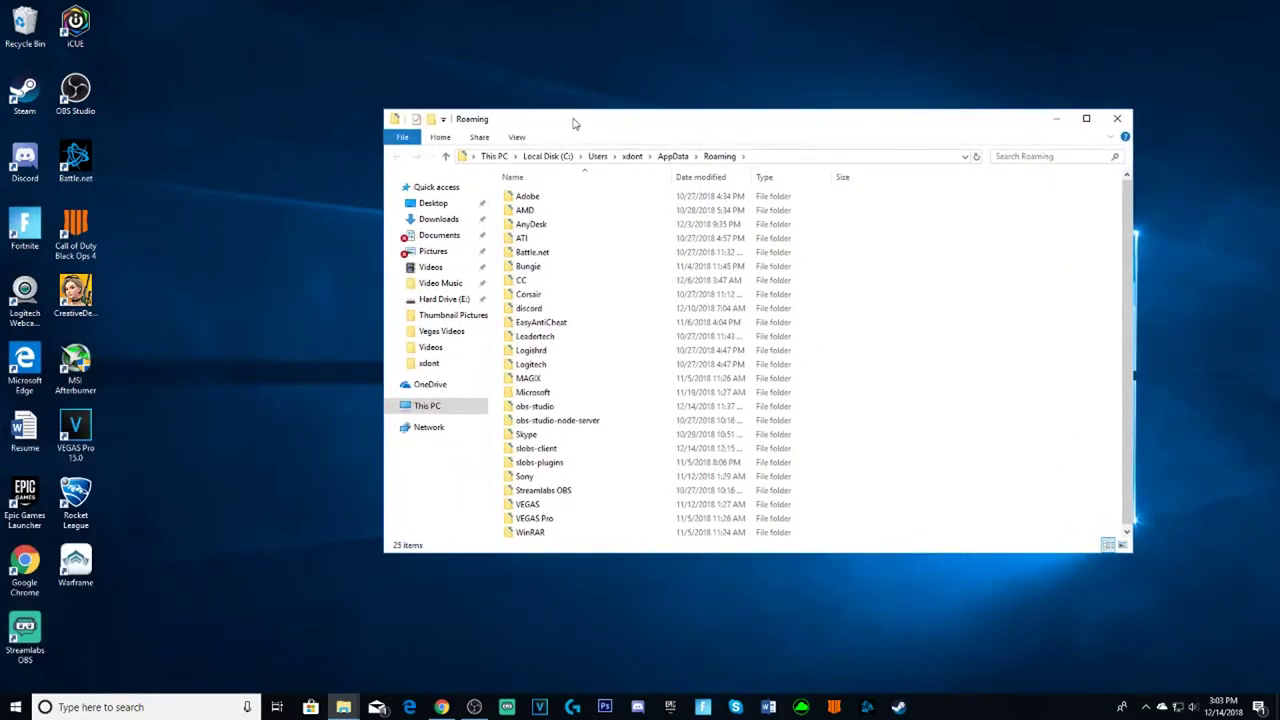
click(689, 158)
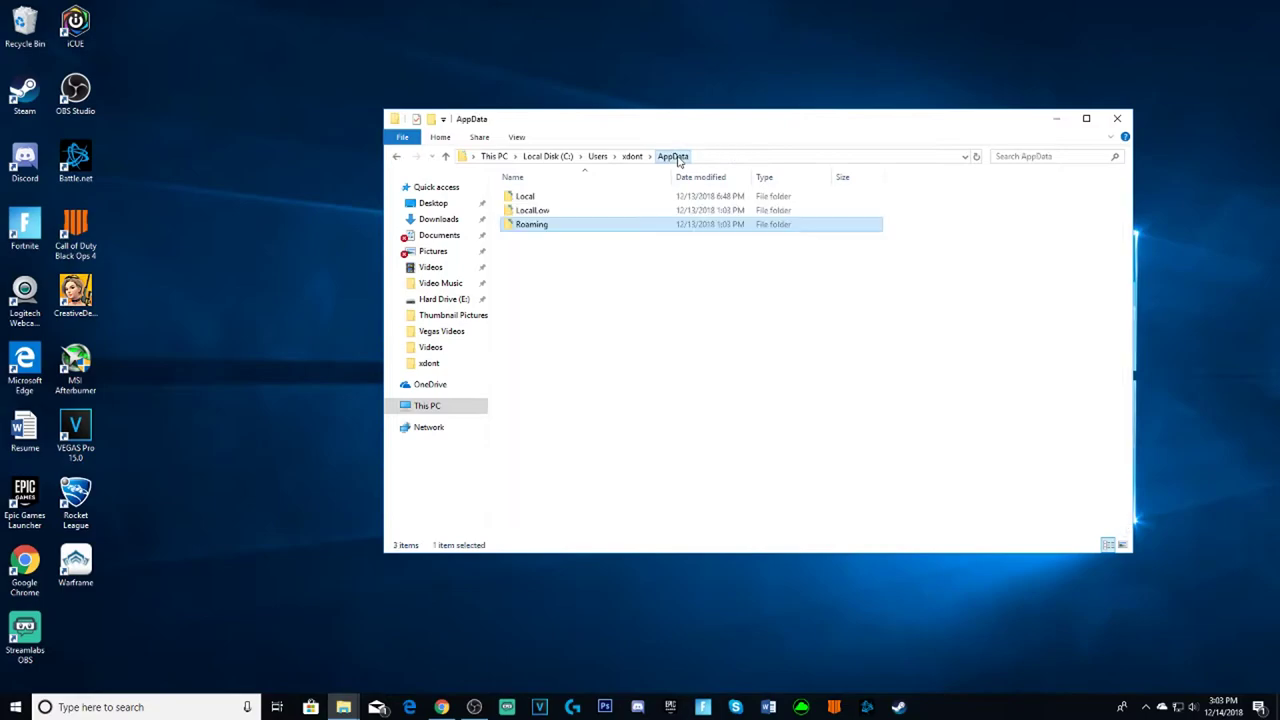
double_click(538, 199)
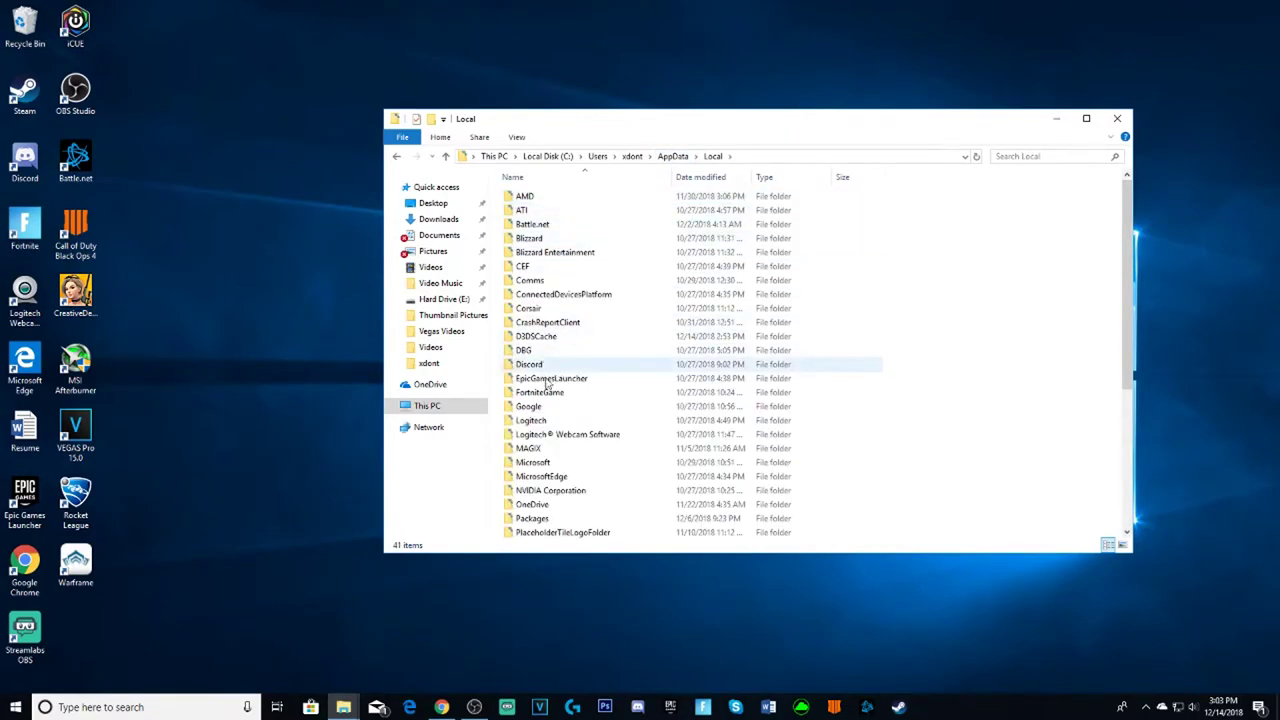
Navigate through FortniteGame, Saved, Config and WindowsClient, and open the GameUserSettings file
double_click(549, 398)
double_click(529, 197)
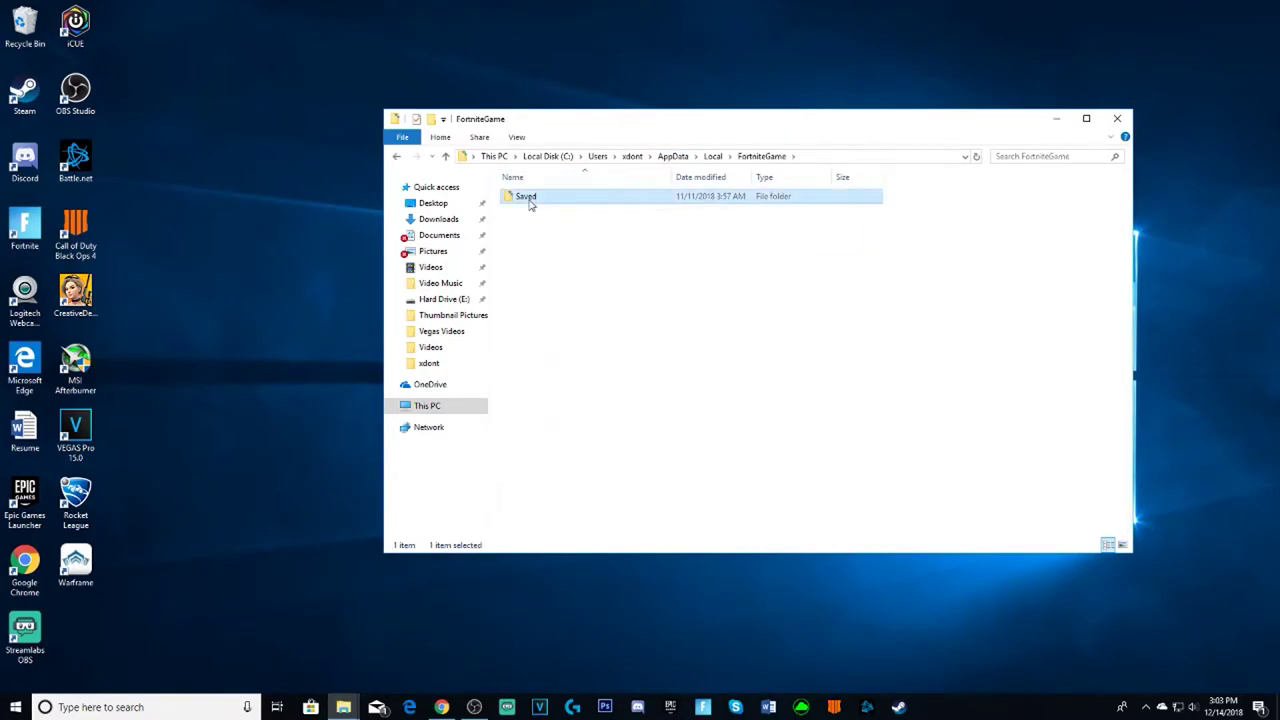
double_click(529, 209)
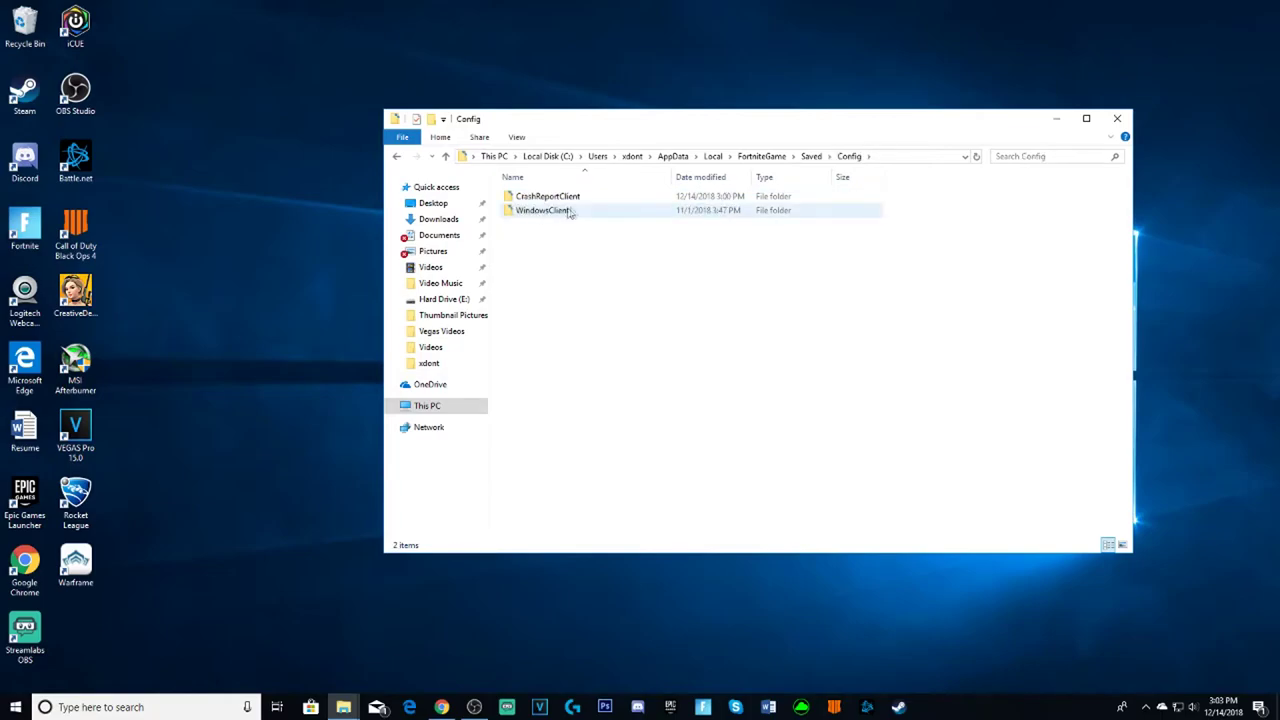
double_click(568, 212)
double_click(550, 308)
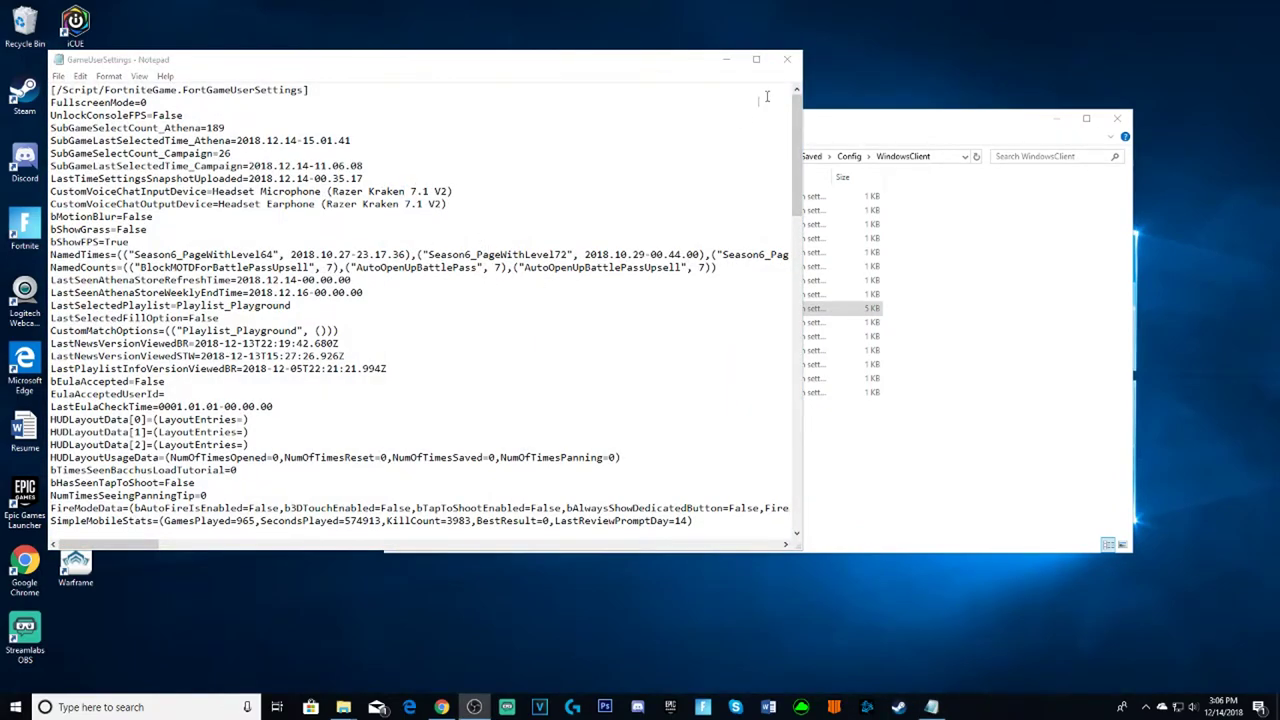
Close the GameUserSettings file, check the Read-only attribute in its properties, and accept the dialog
click(787, 59)
right_click(630, 309)
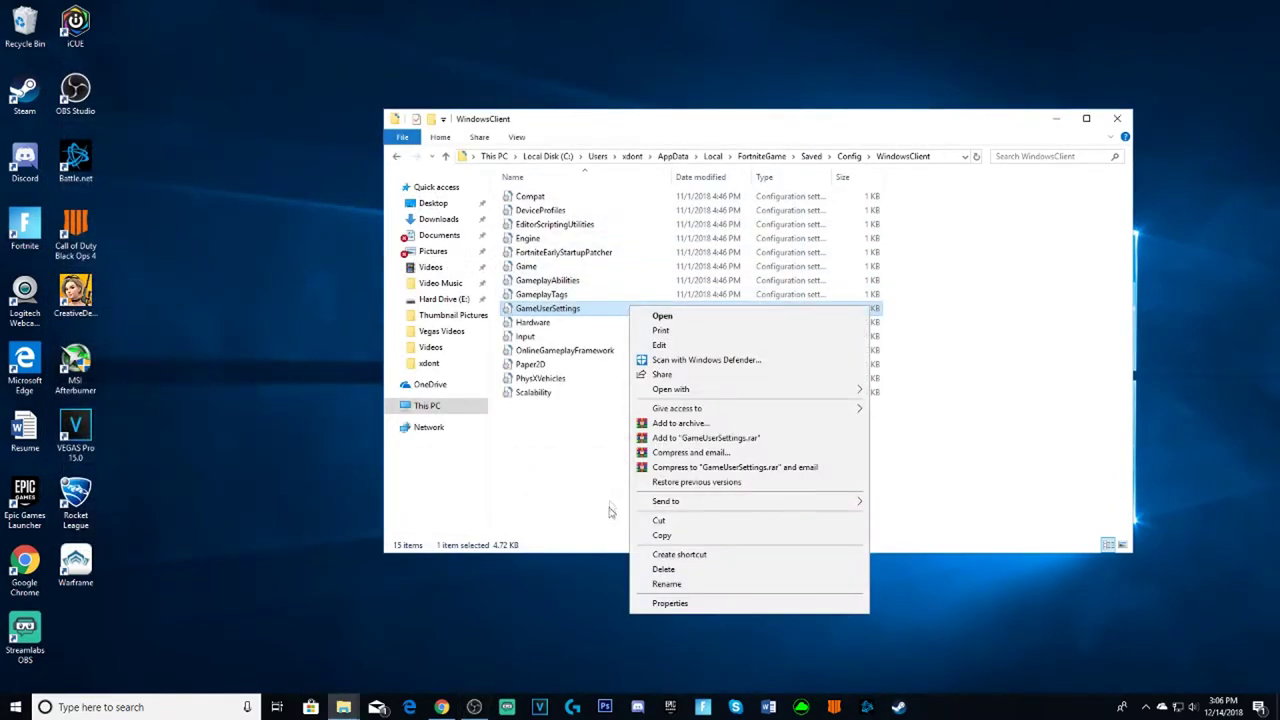
click(690, 602)
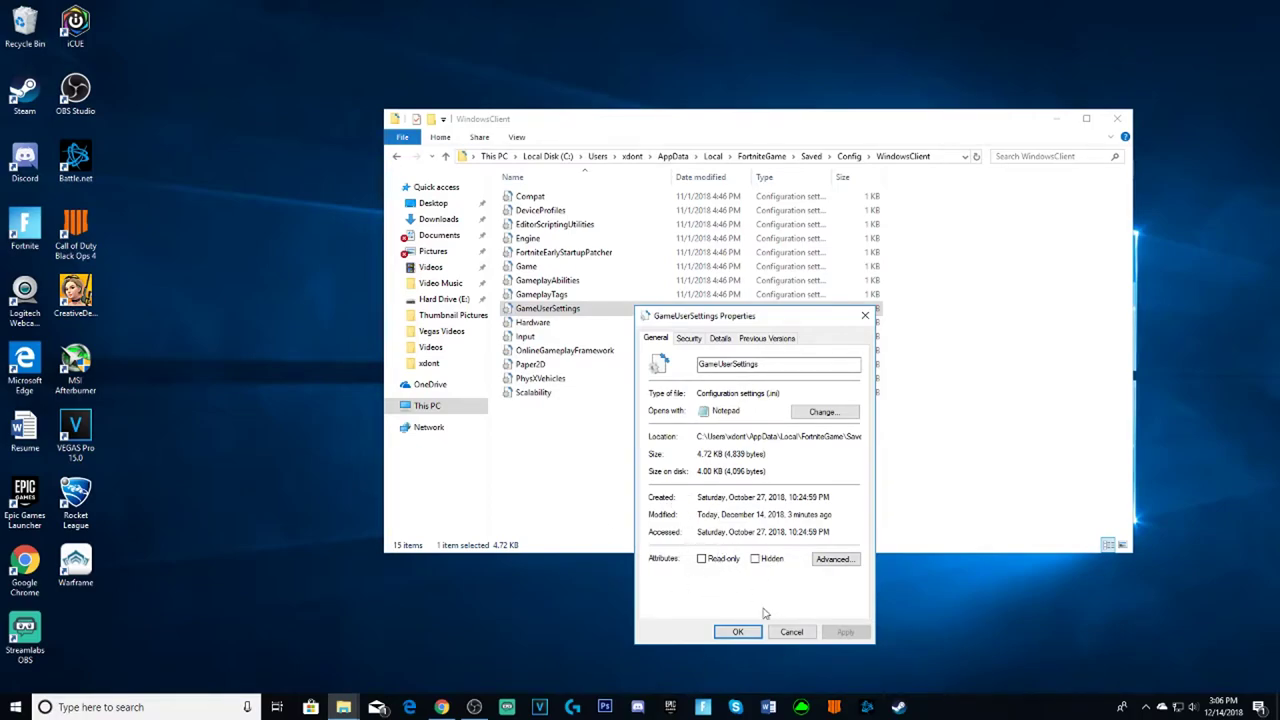
click(737, 631)
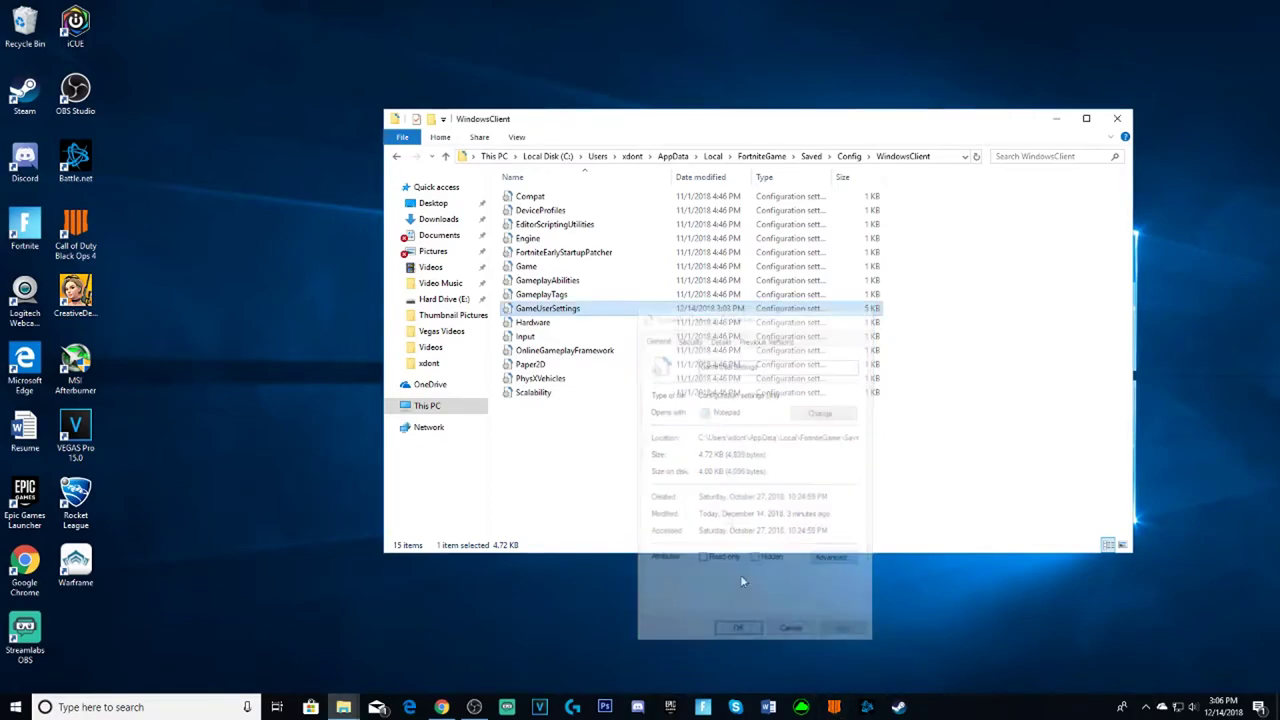
Reopen GameUserSettings and set the resolution, desired screen and last user-confirmed widths to 1024 and heights to 768
double_click(580, 308)
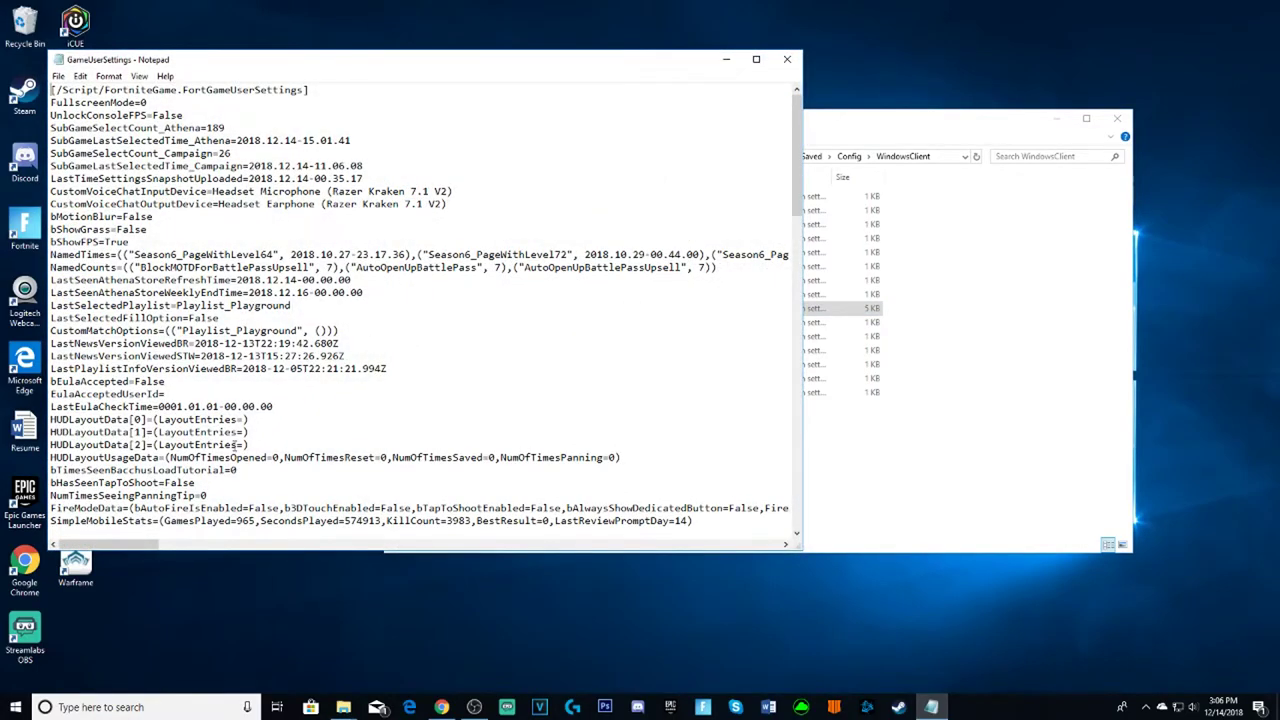
scroll(237, 444, down, 9)
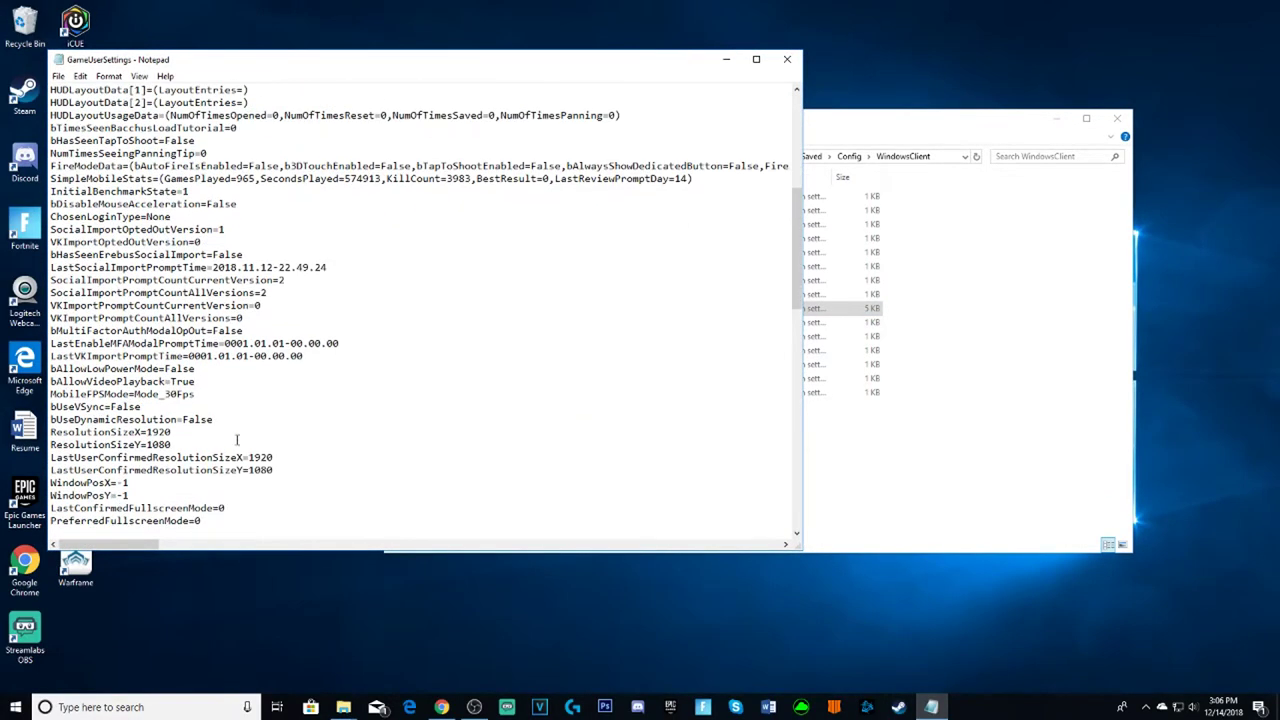
scroll(237, 440, down, 3)
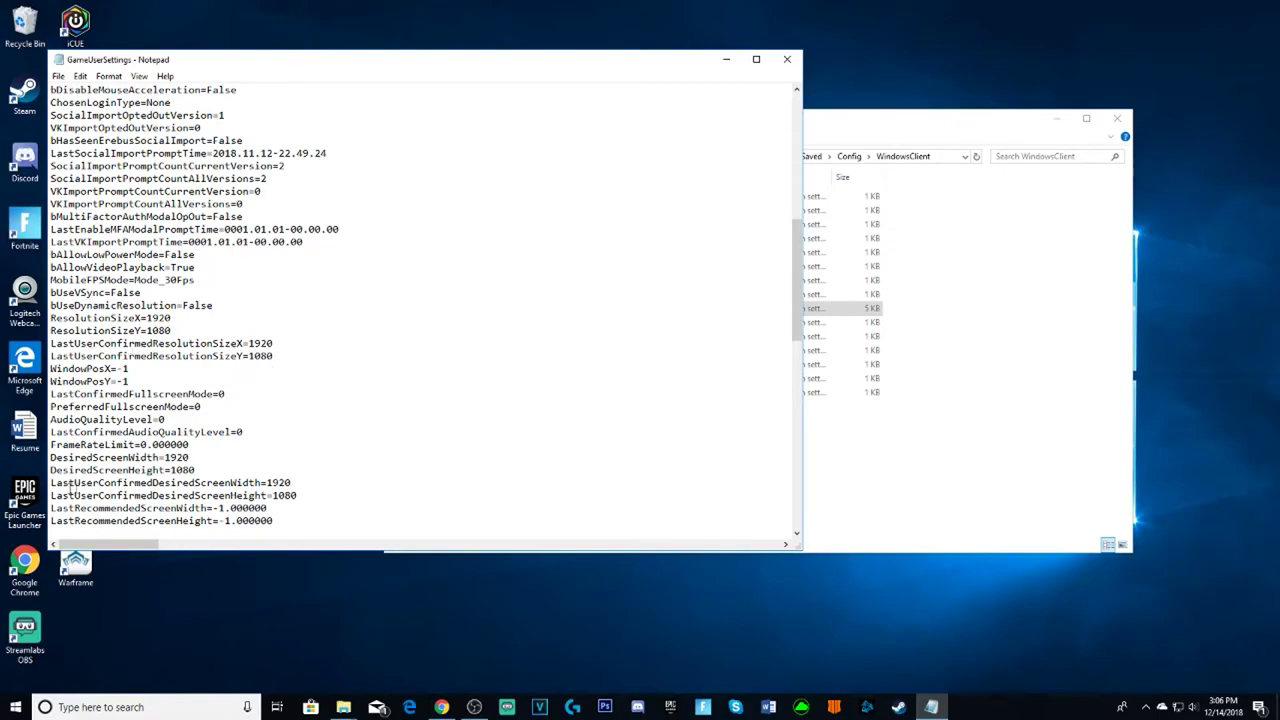
drag(87, 459, 158, 465)
drag(62, 483, 207, 496)
click(345, 461)
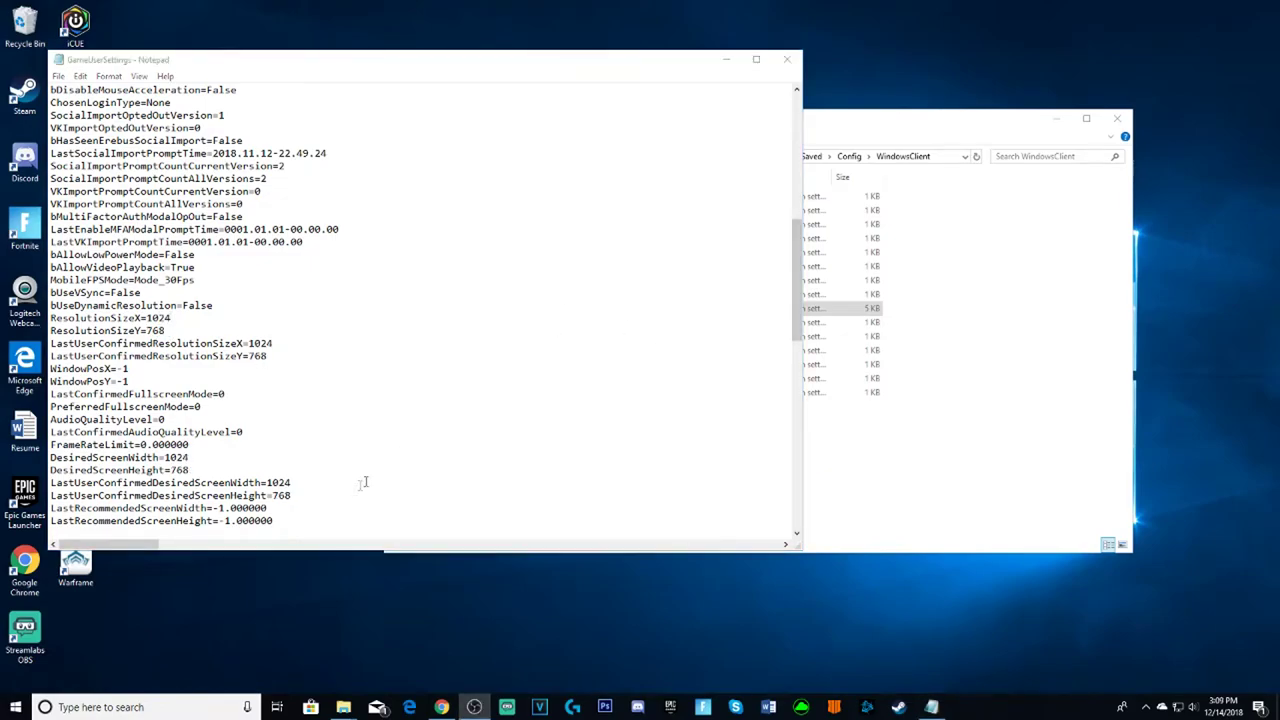
Highlight the edited resolution lines, close GameUserSettings, and save the changes
drag(330, 496, 253, 272)
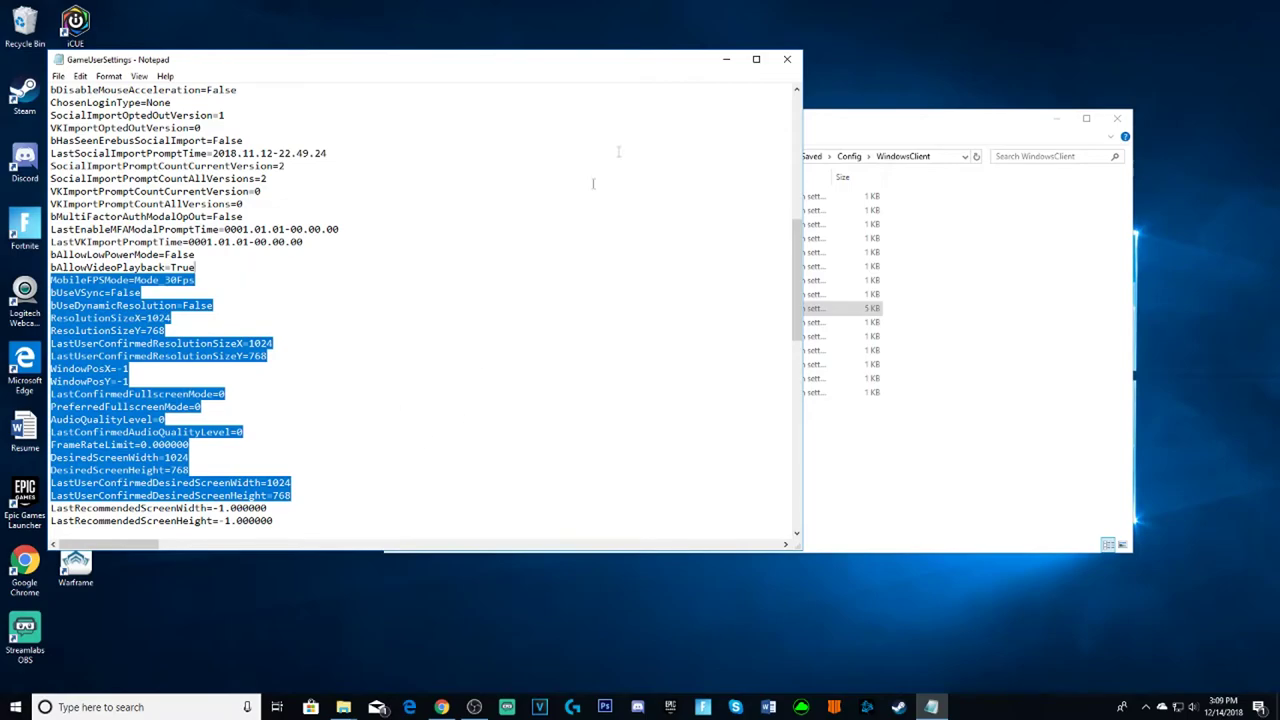
click(787, 59)
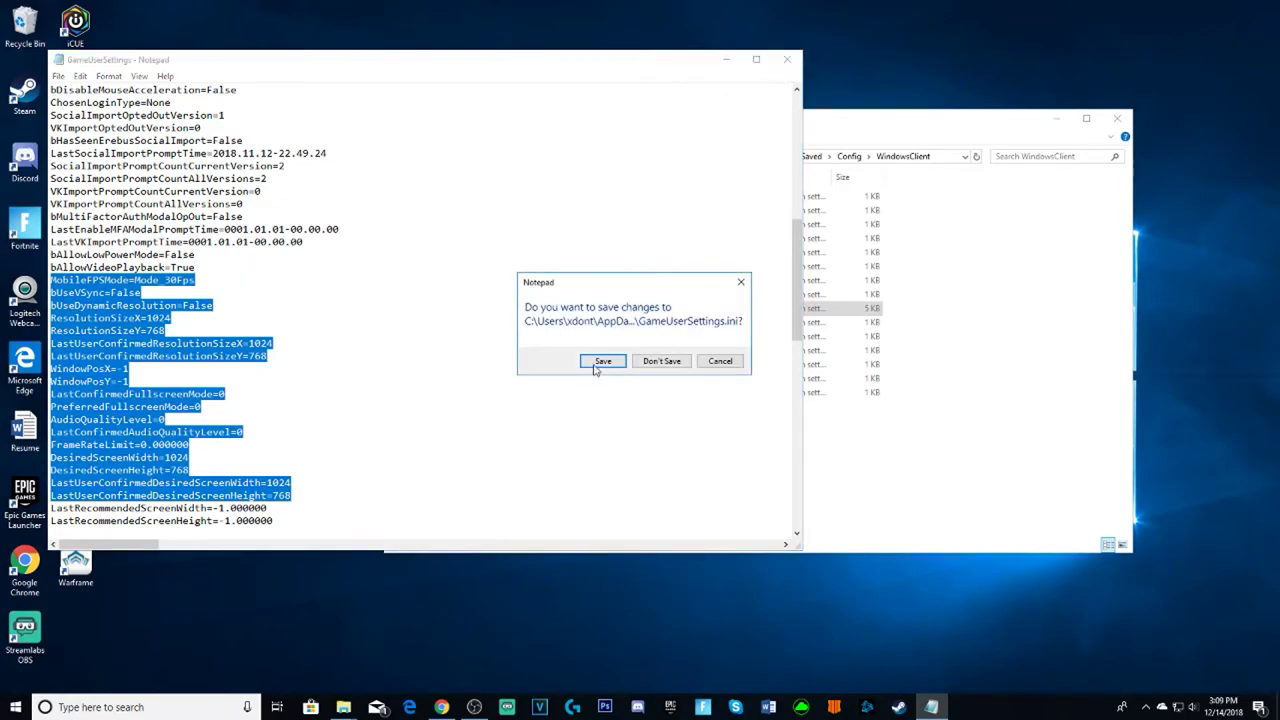
click(596, 365)
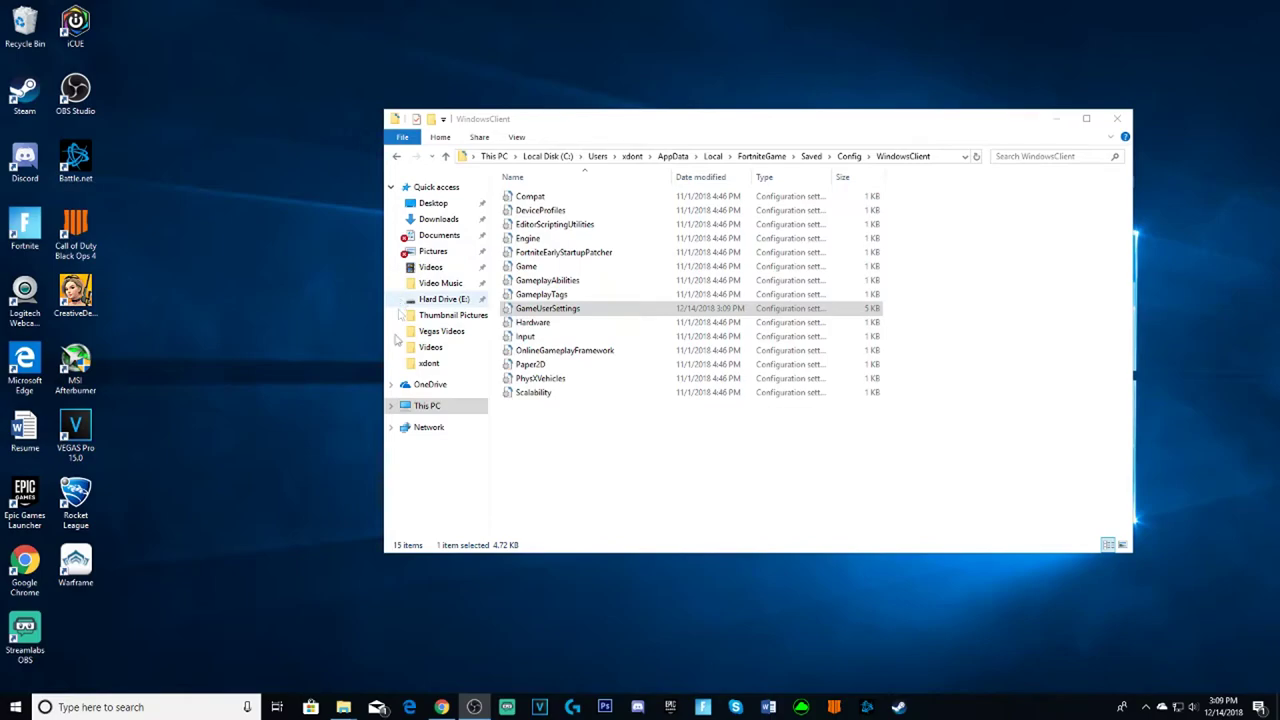
Search Windows for "rade", launch AMD Radeon Settings, and minimize the WindowsClient folder window covering it
click(143, 707)
text(rade)
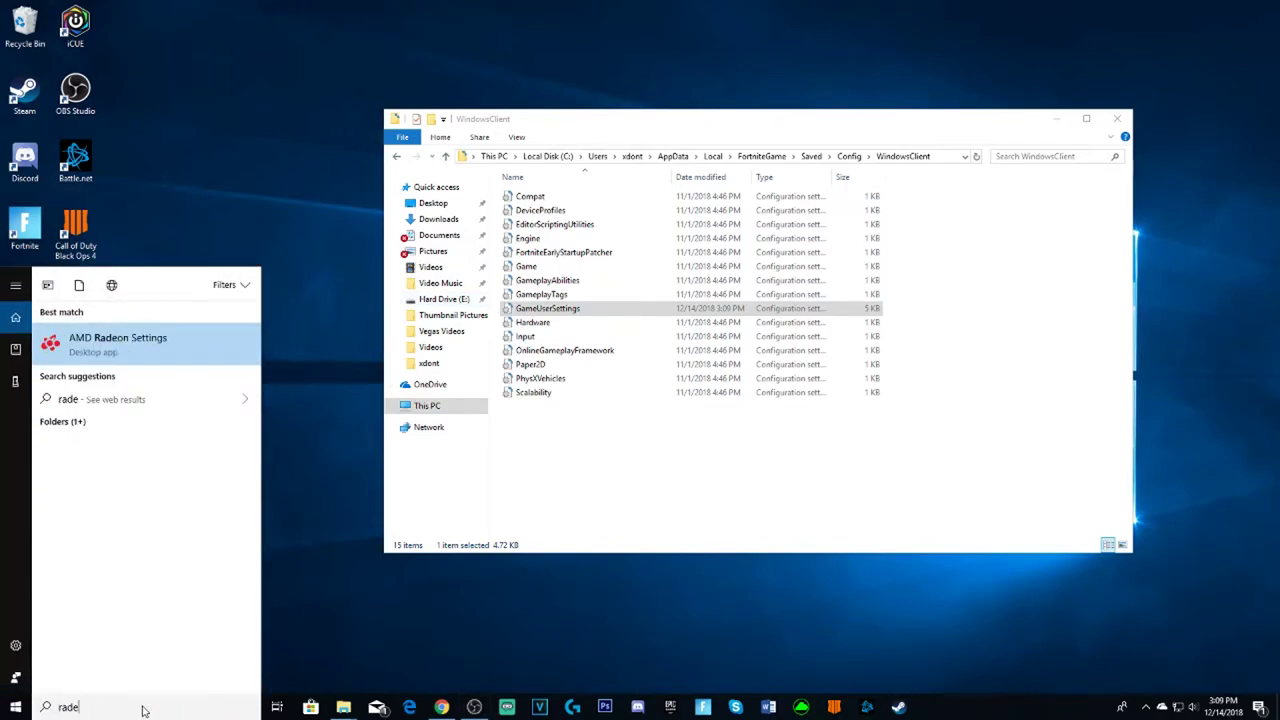
click(138, 338)
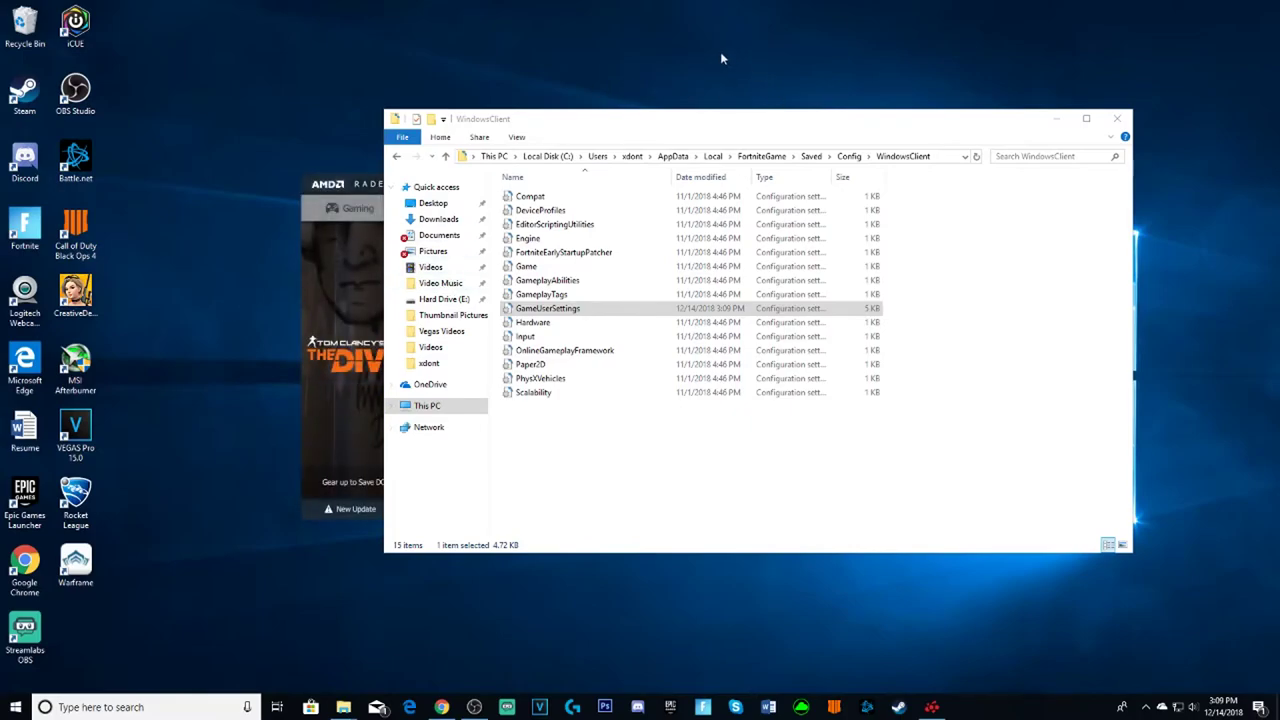
click(1056, 118)
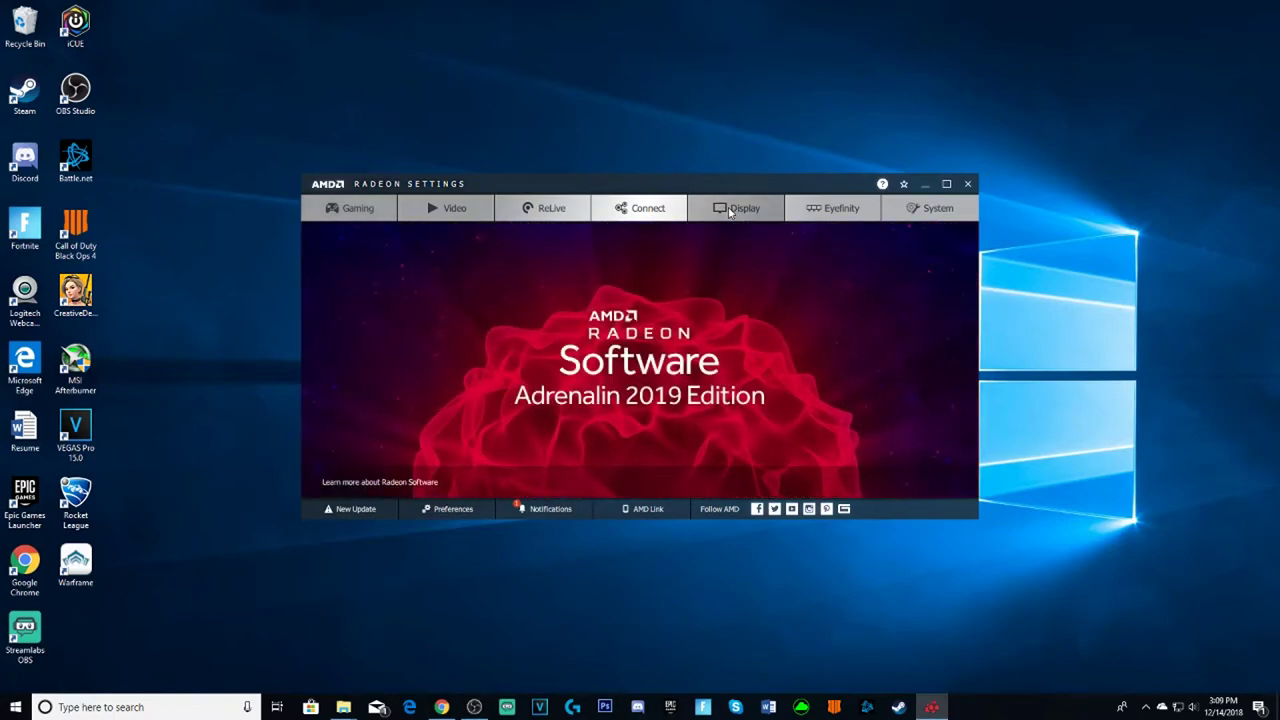
Go to the Display settings in AMD Radeon Settings and start creating a custom resolution for Display 1
click(730, 209)
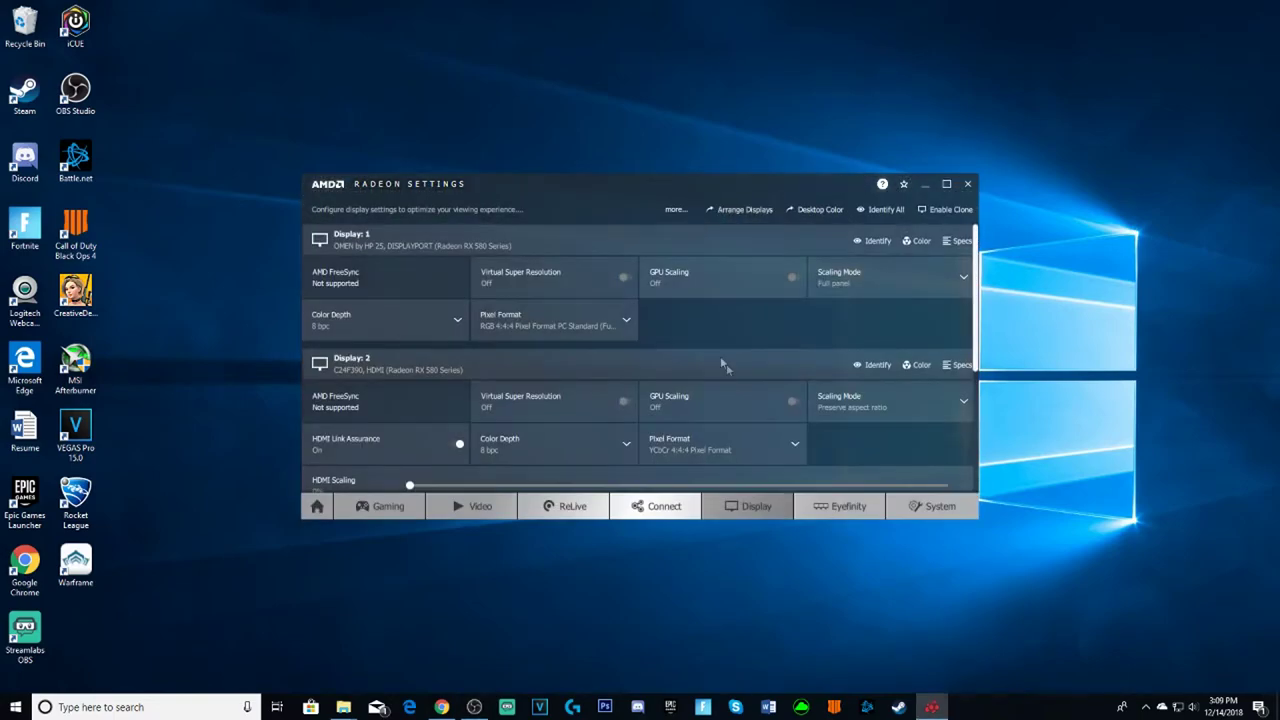
scroll(641, 342, down, 5)
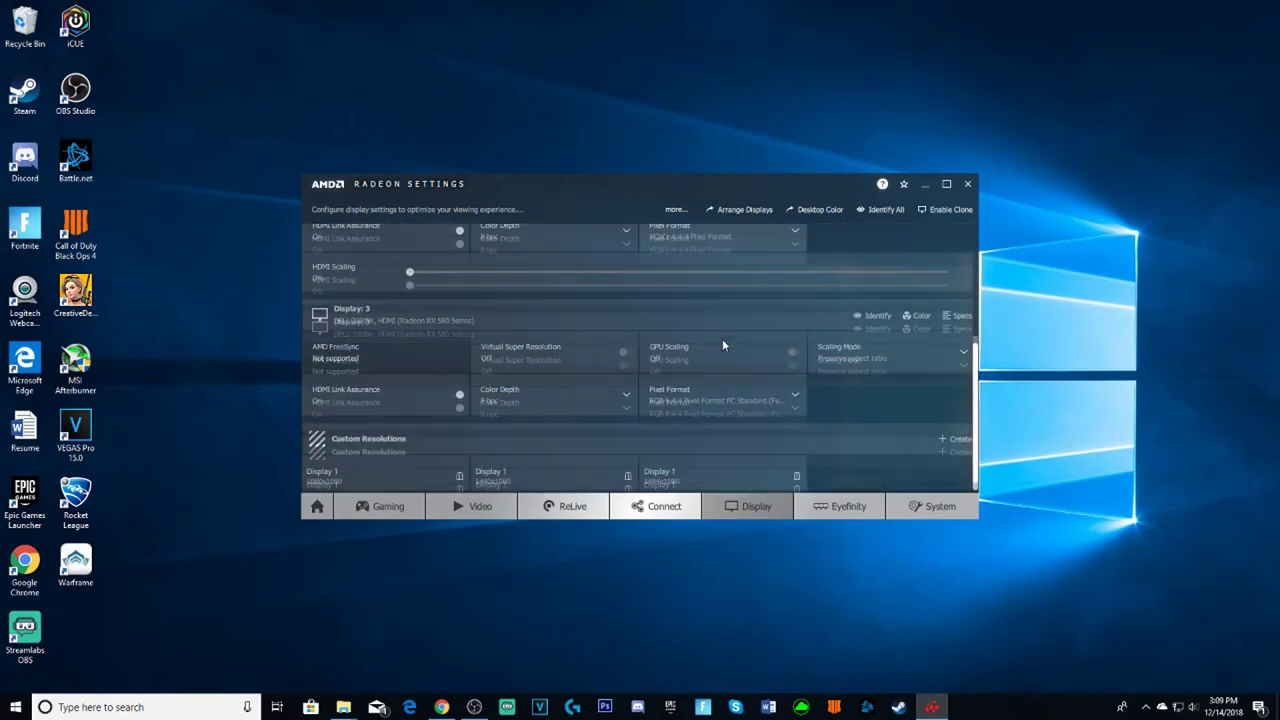
click(951, 437)
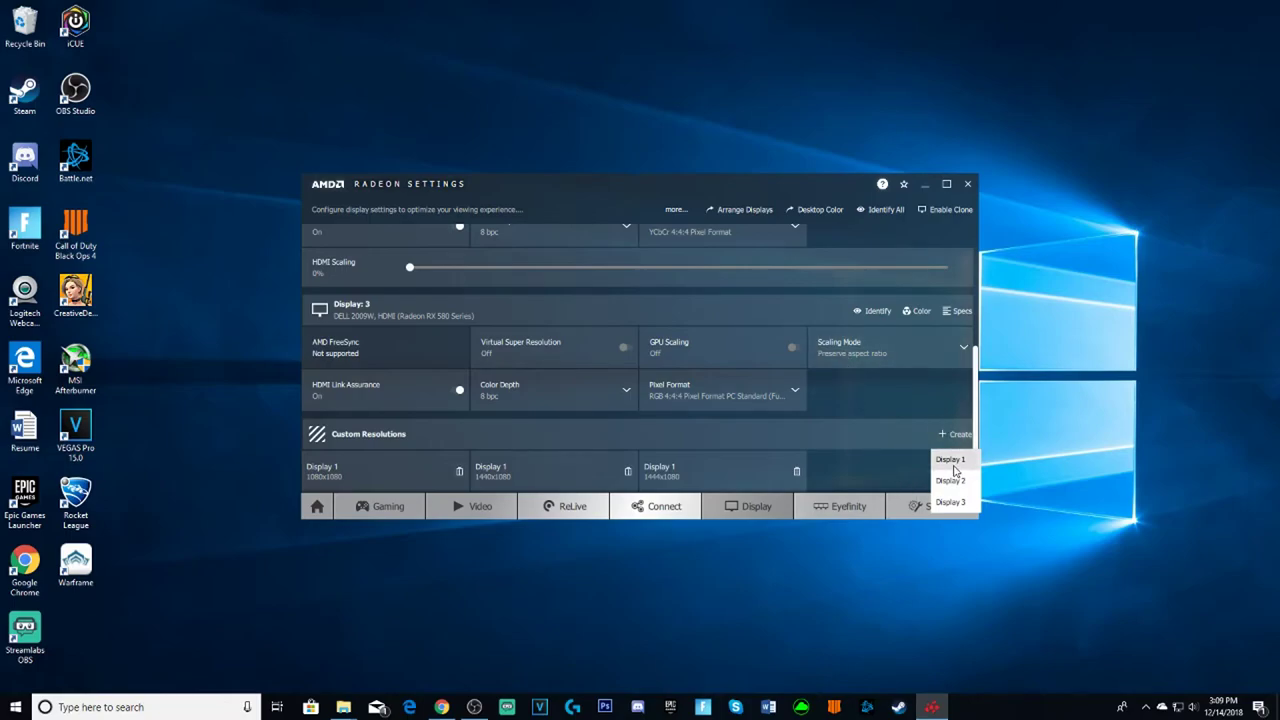
click(948, 459)
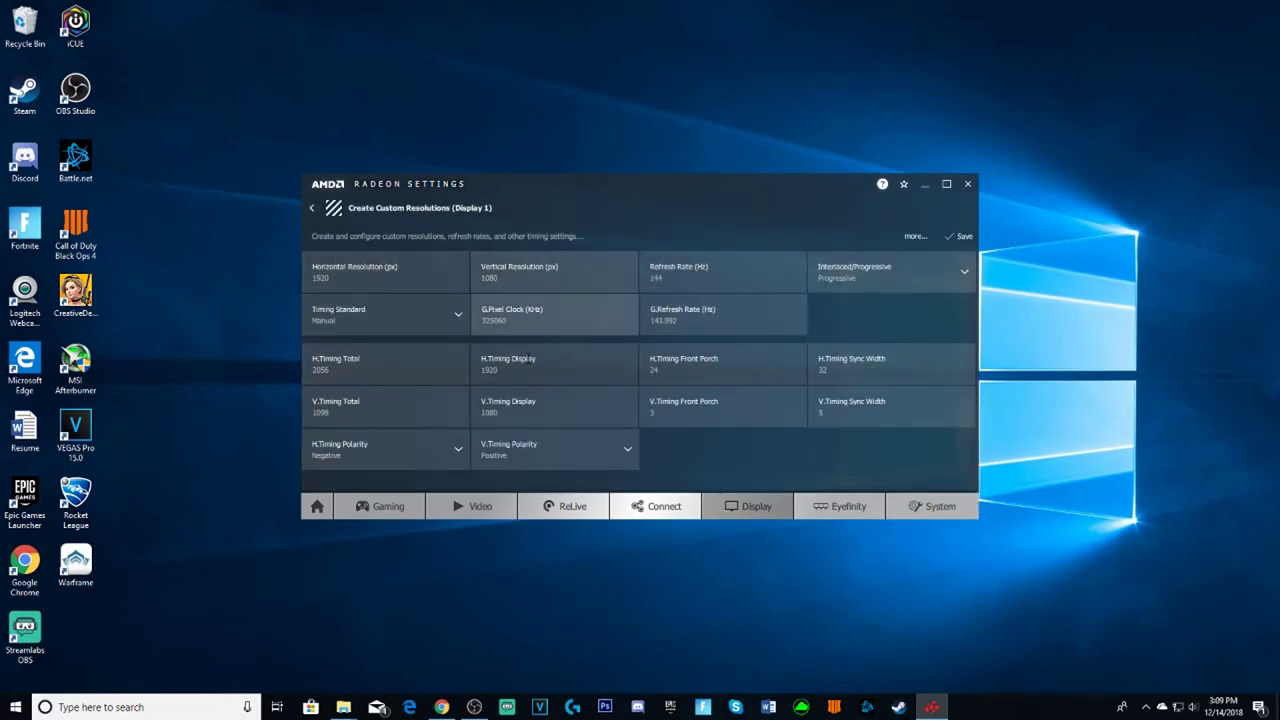
Set the custom resolution's H.Timing Display to 1024 and its V.Timing Display to 768
double_click(489, 370)
text(102)
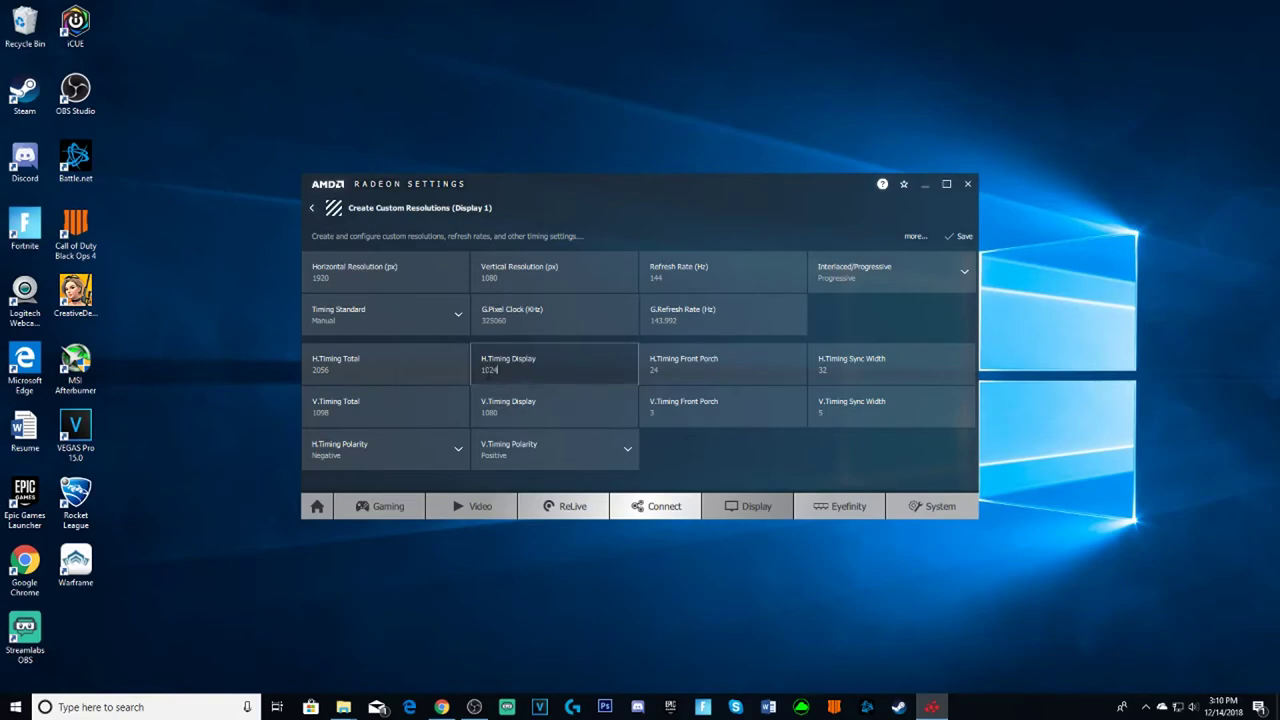
text(4)
drag(498, 412, 490, 413)
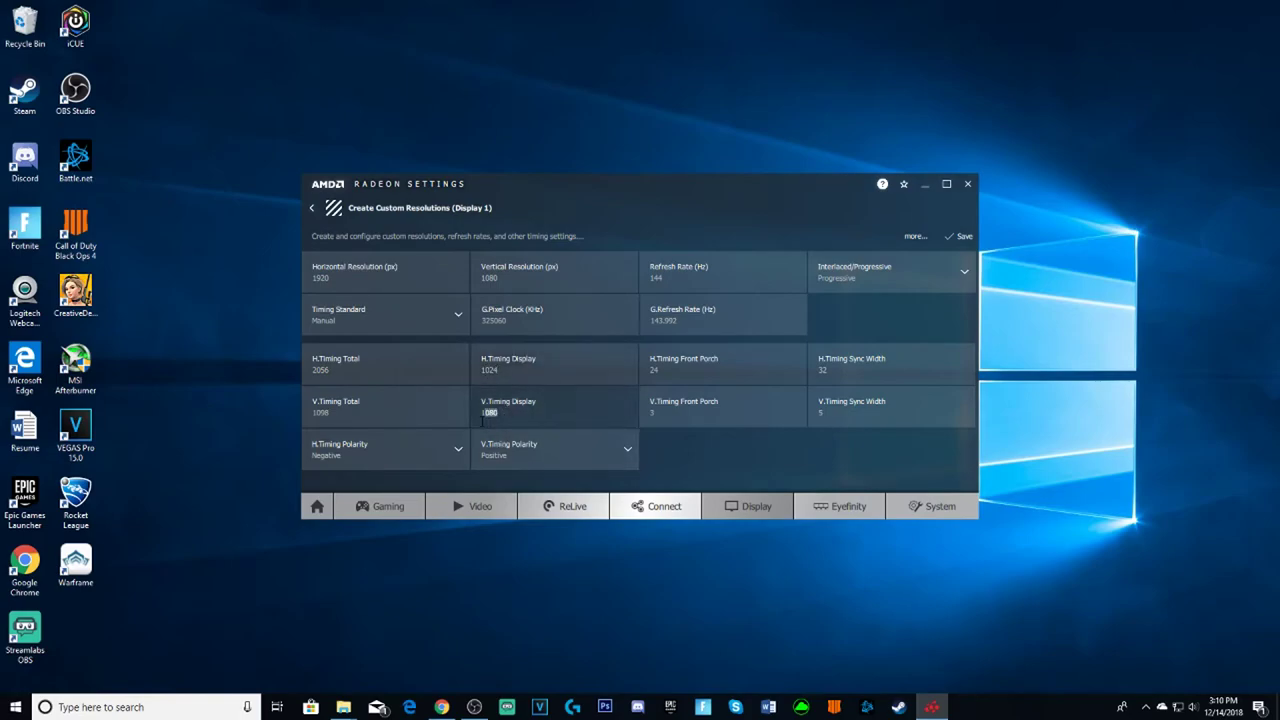
text(7)
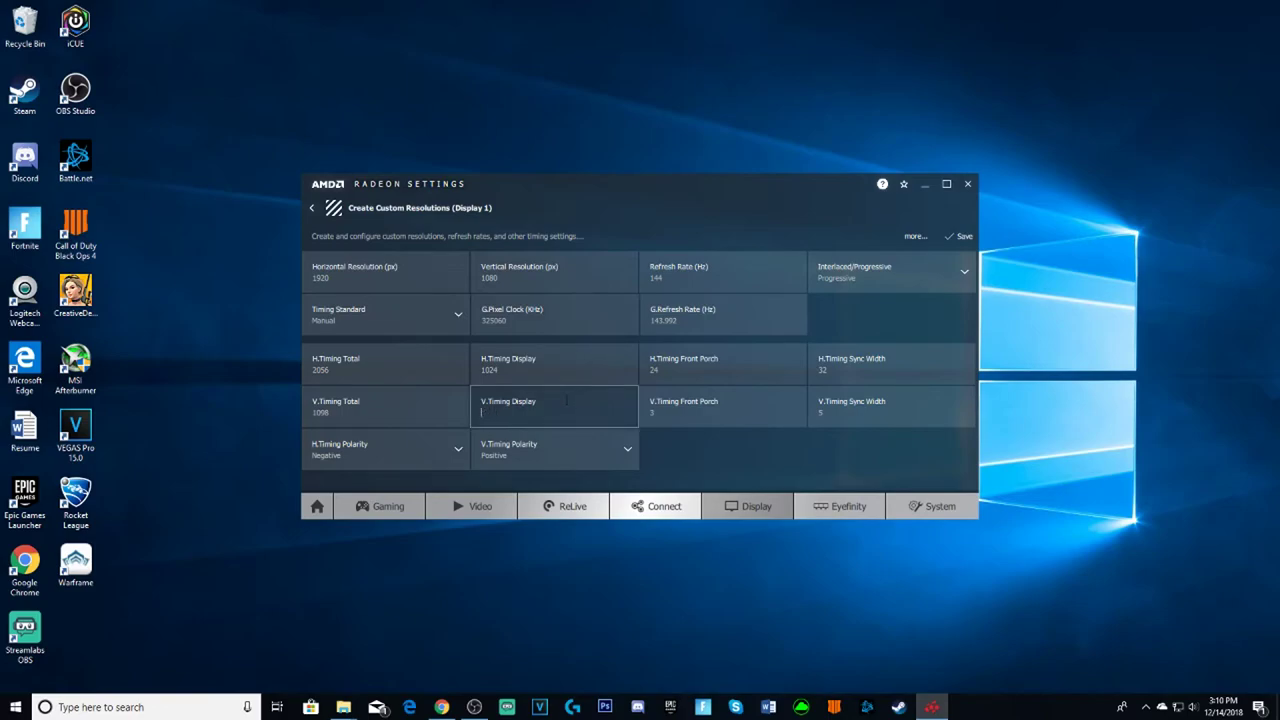
text(68)
key(Return)
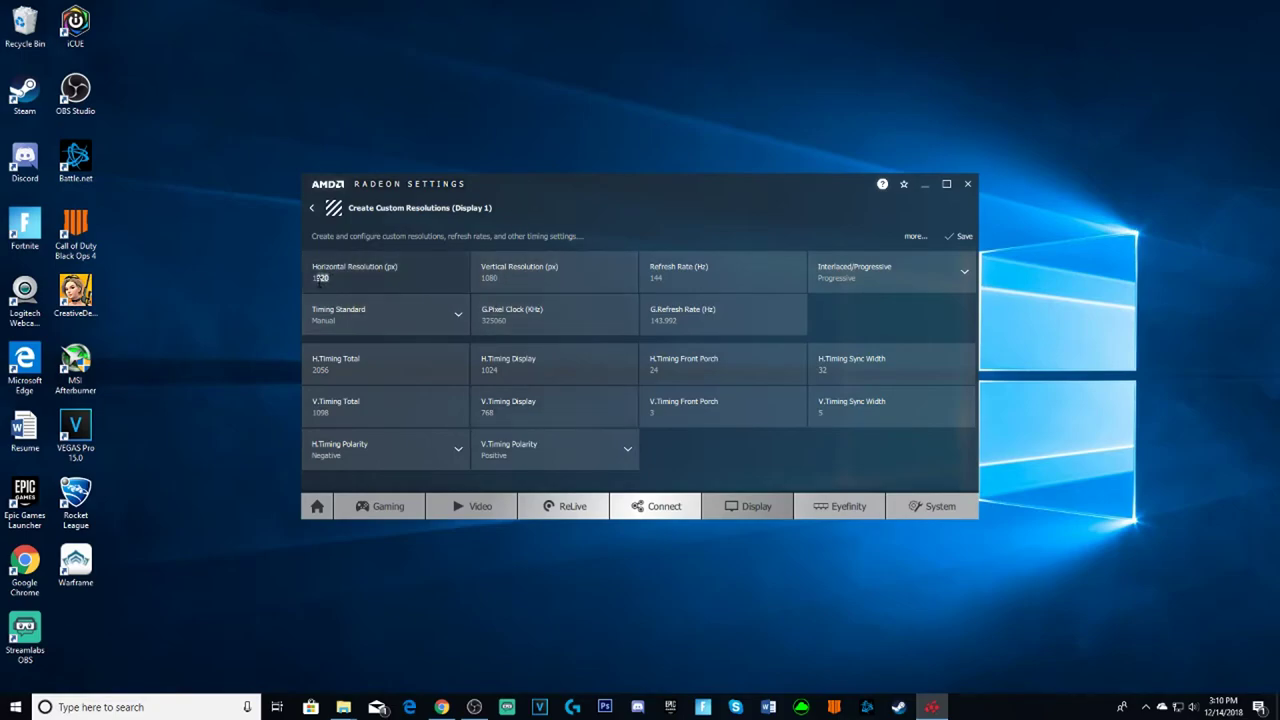
Set the horizontal resolution to 1024, start editing the vertical resolution, and close Radeon Settings without saving the custom resolution
text(024)
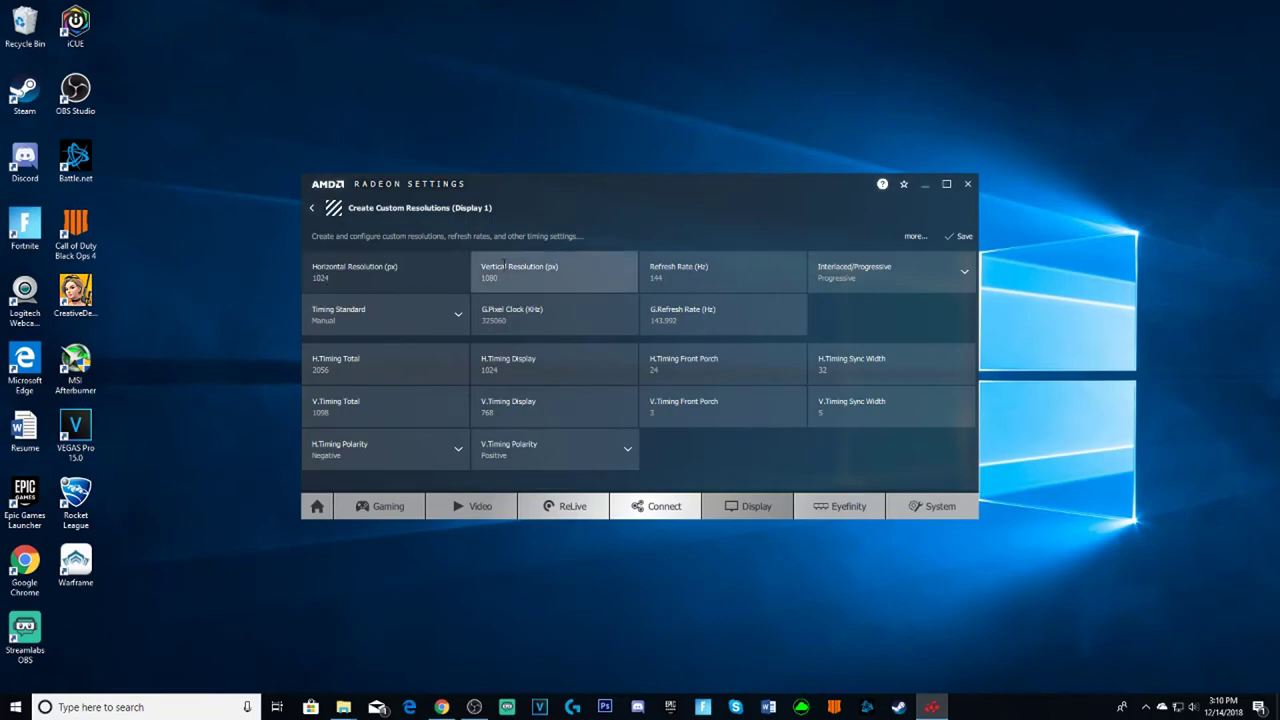
click(491, 279)
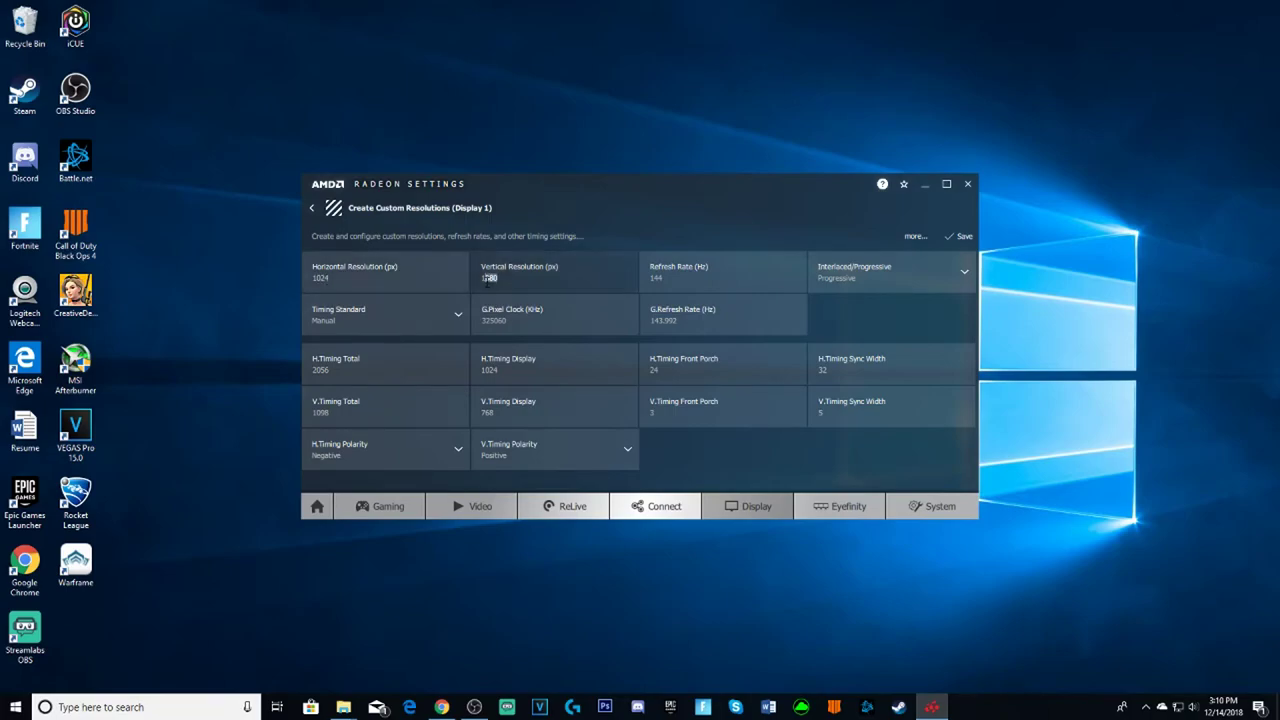
key(BackSpace)
click(311, 207)
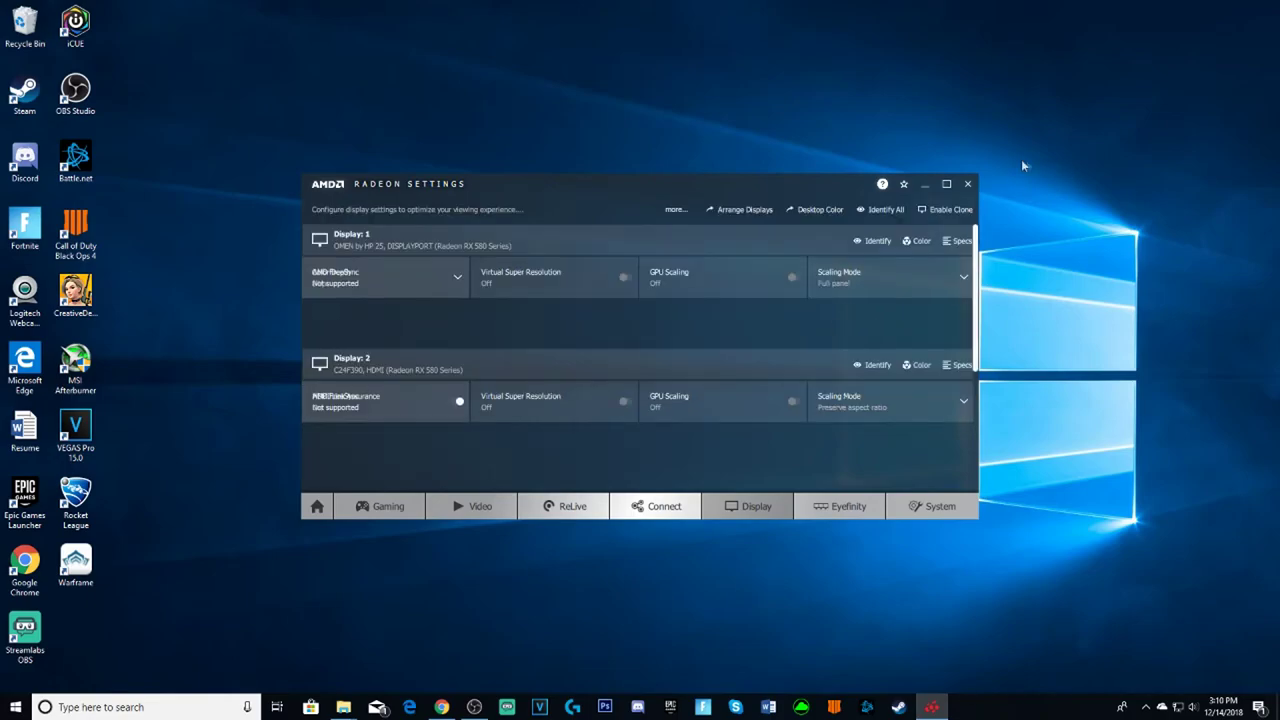
click(967, 183)
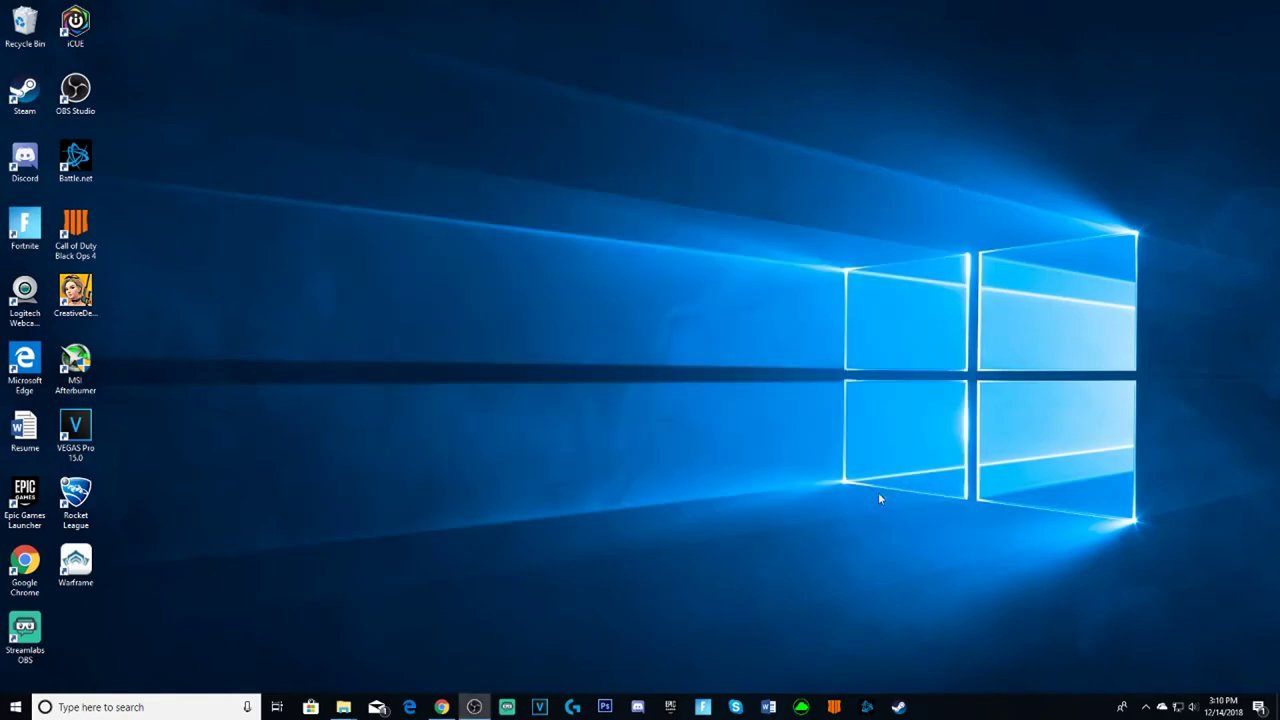
Open the Windows display settings from the desktop and review the scale, layout and resolution options
click(124, 699)
right_click(590, 396)
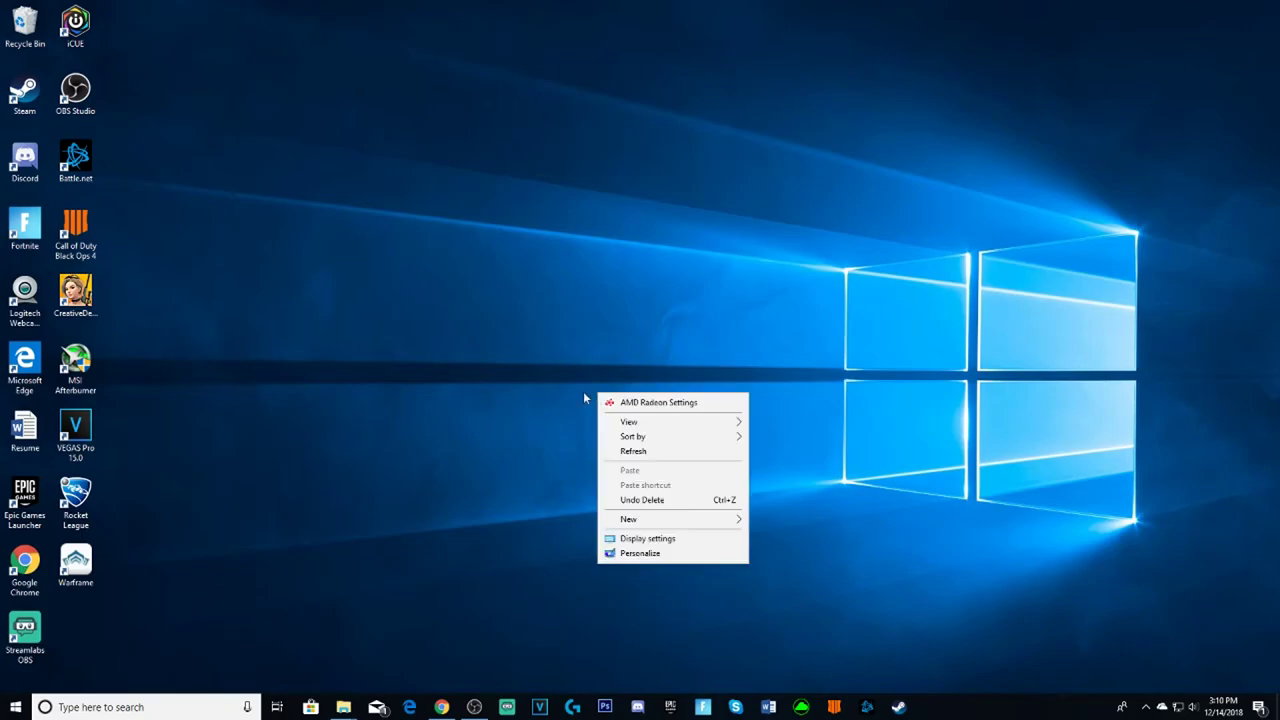
click(657, 552)
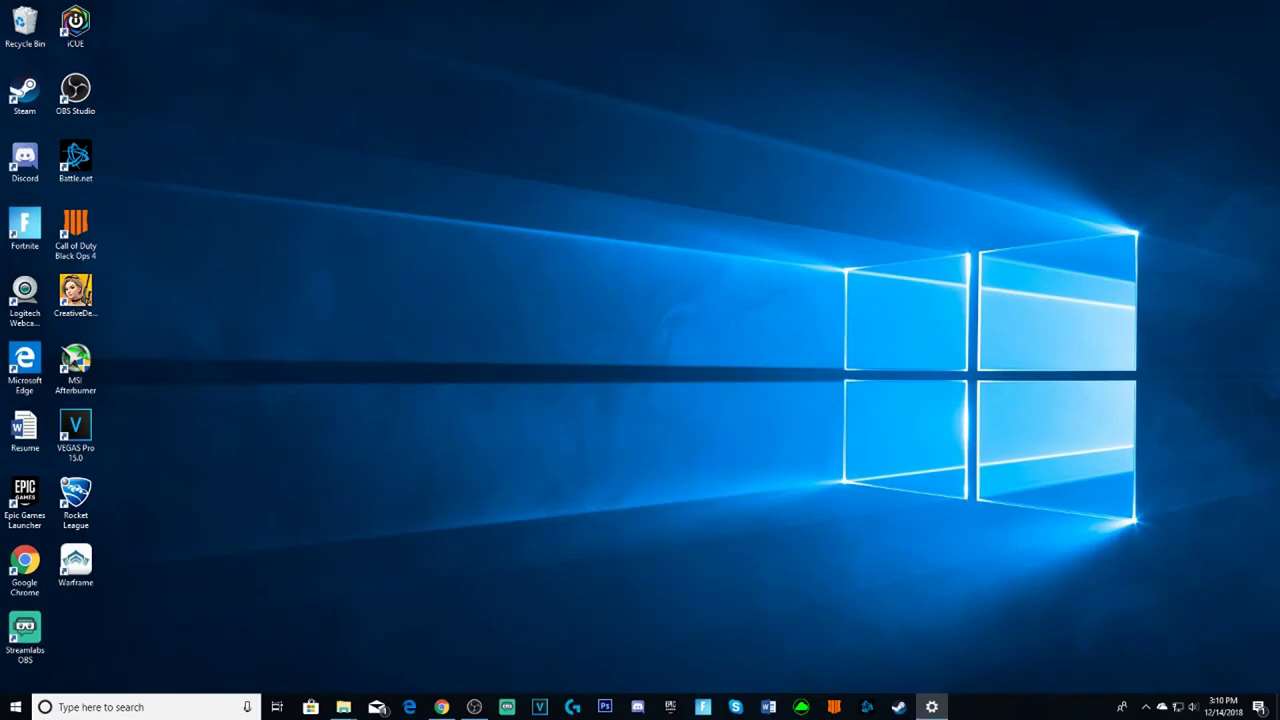
scroll(671, 560, down, 5)
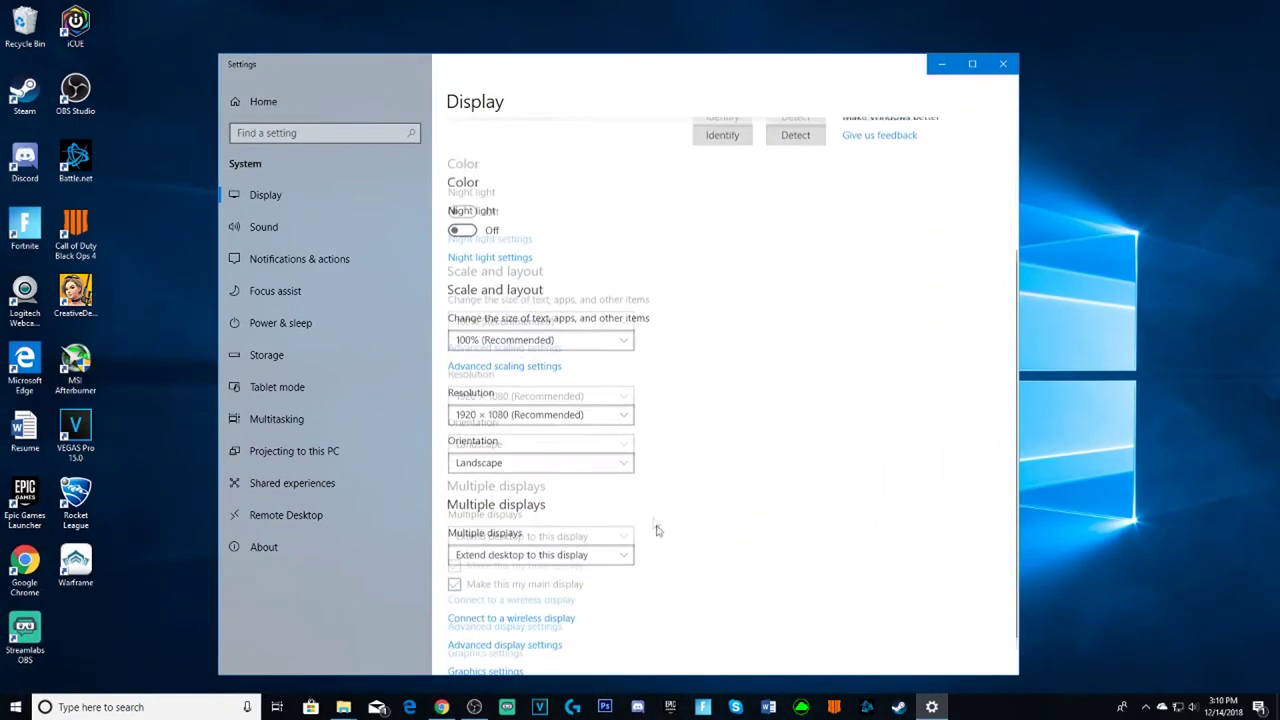
click(558, 375)
scroll(502, 484, down, 4)
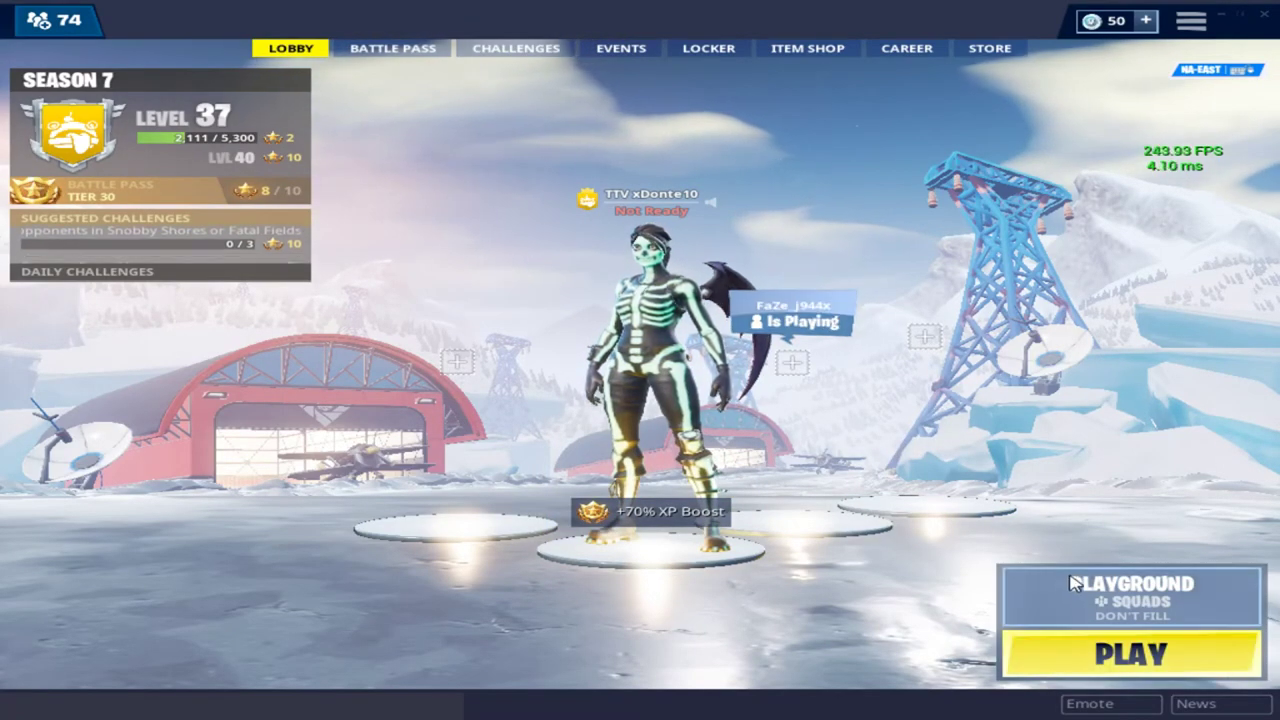
In Fortnite's Playground mode, open the video settings and examine the 3D Resolution and graphics quality options
click(1100, 598)
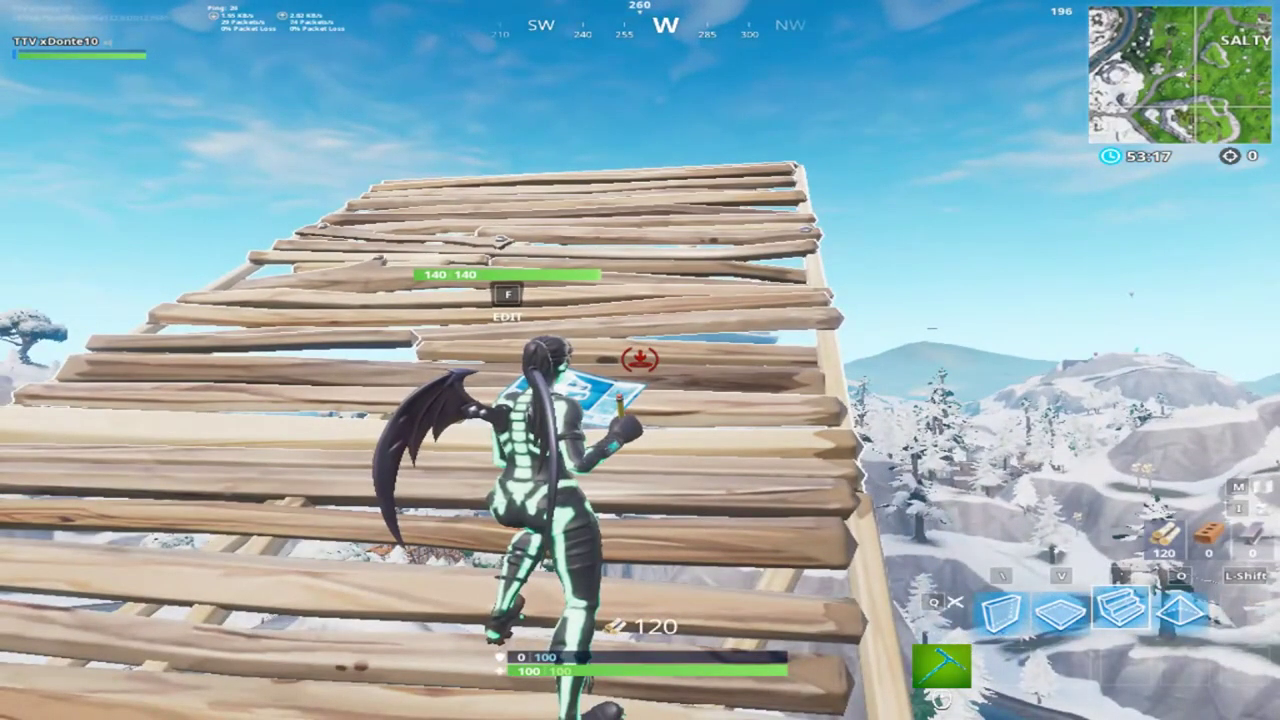
key(Escape)
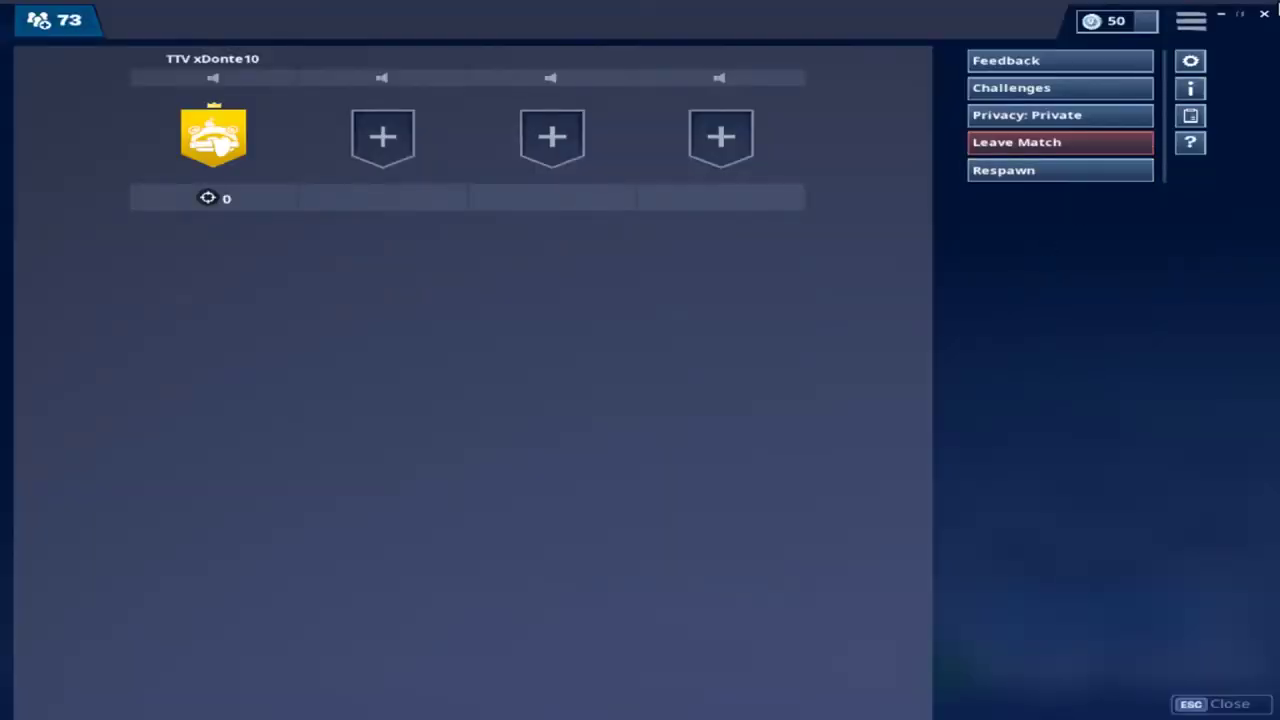
click(1190, 62)
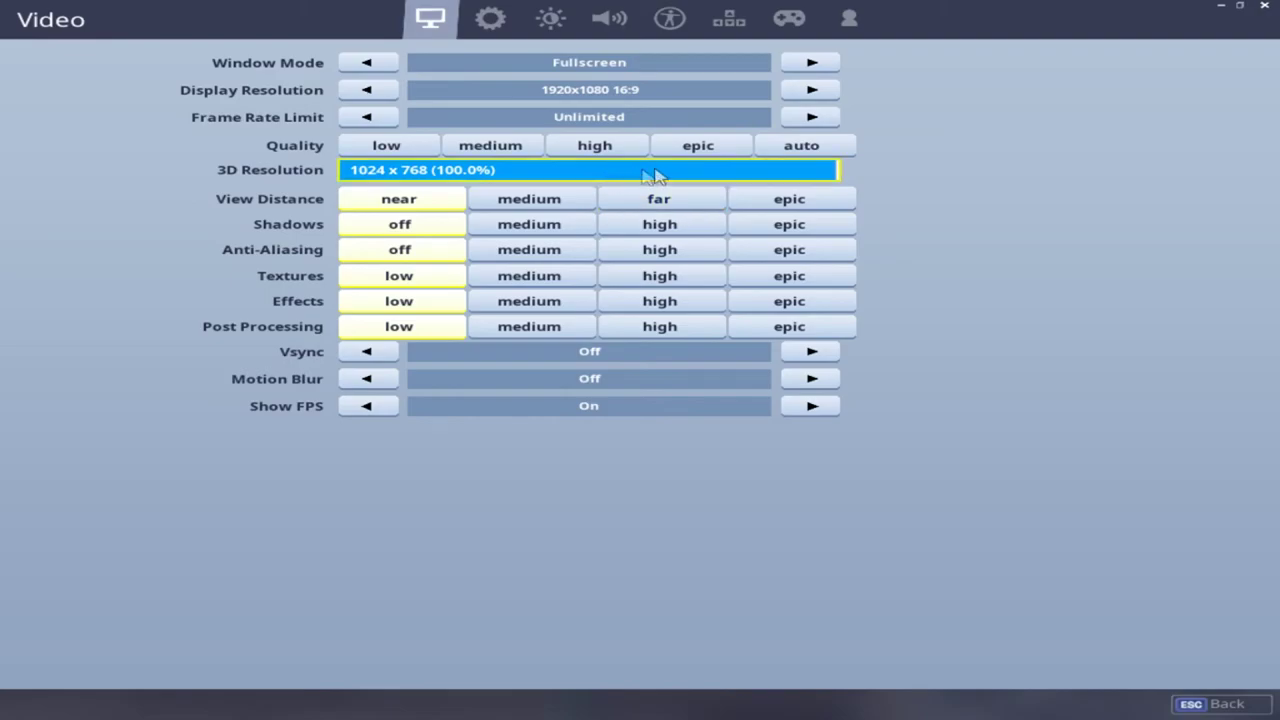
click(529, 199)
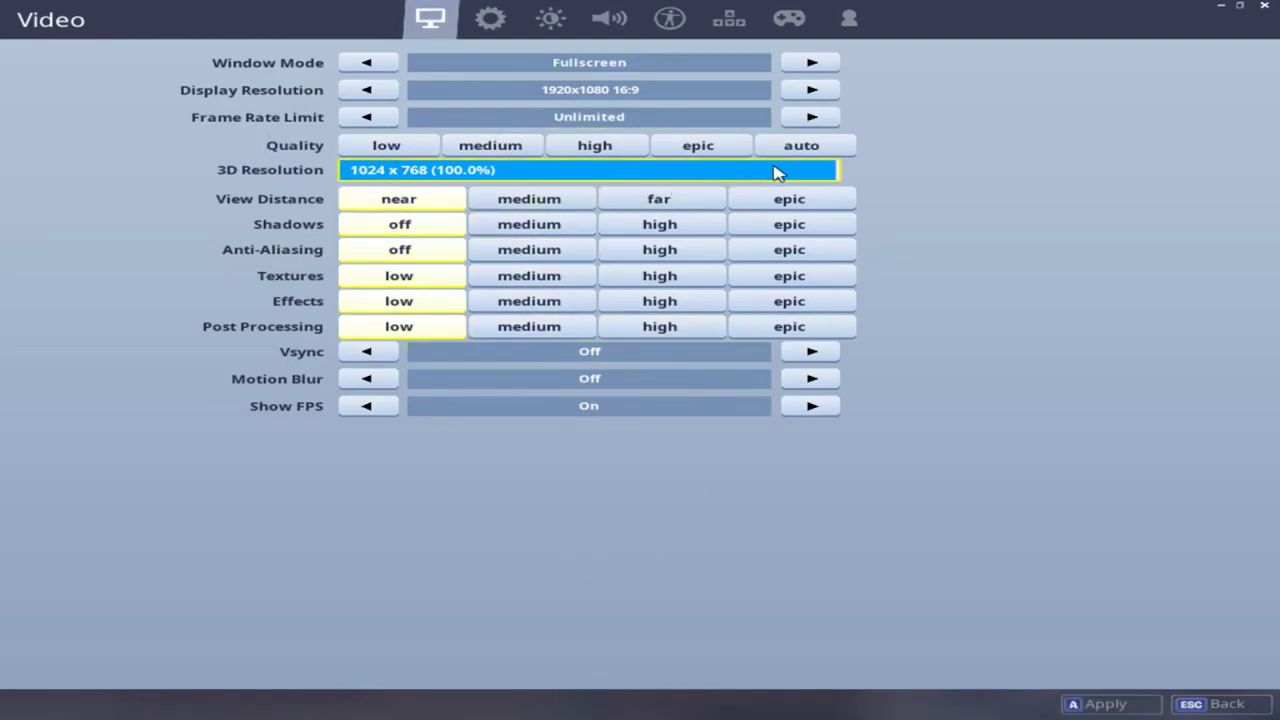
drag(778, 172, 614, 172)
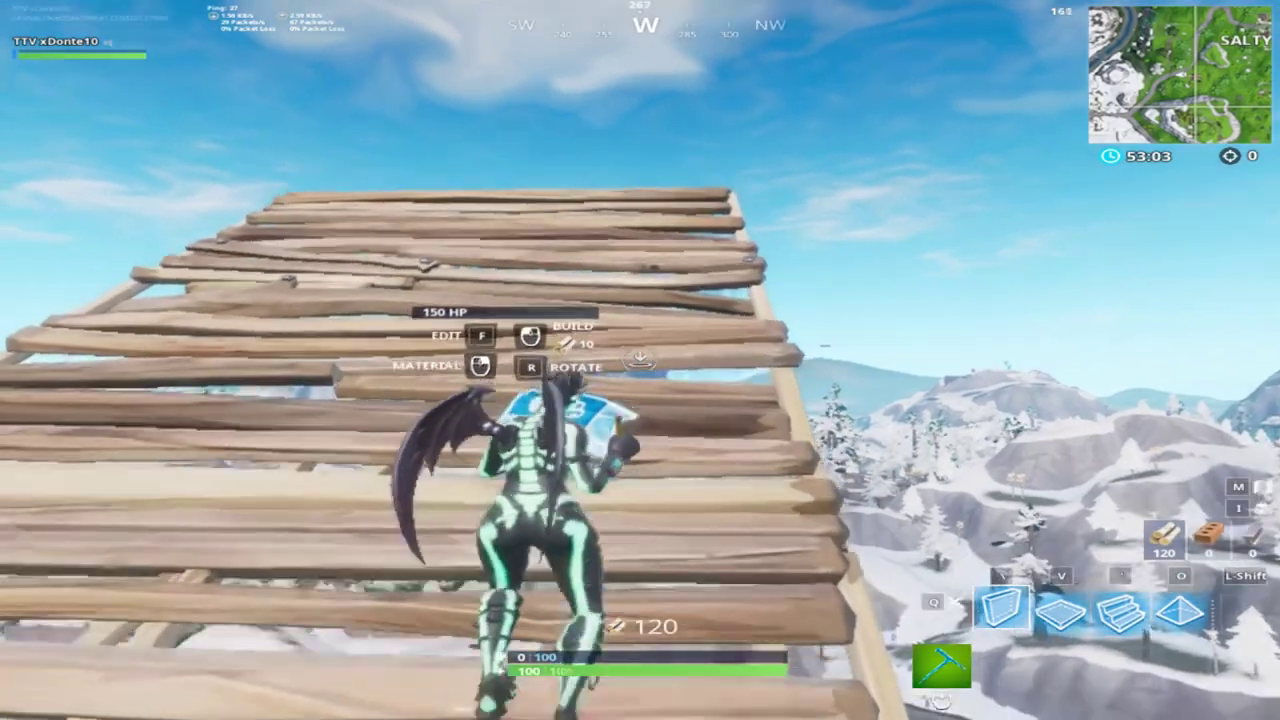
click(640, 360)
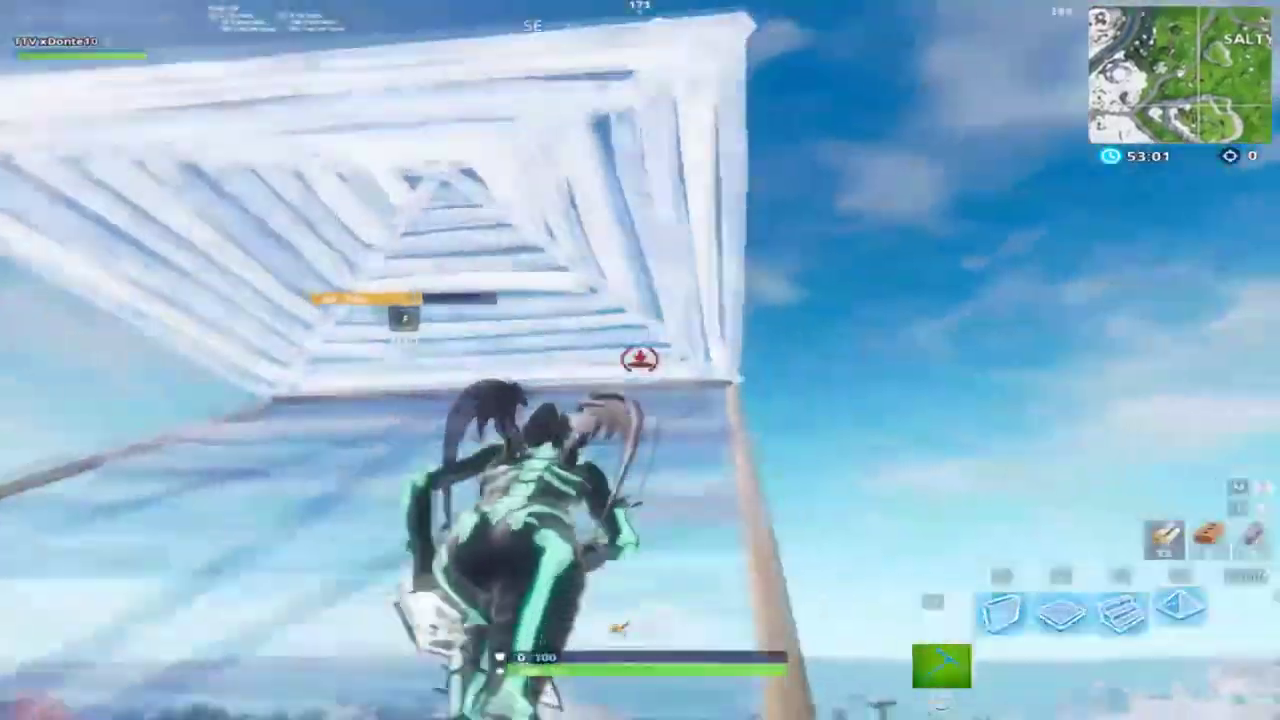
click(640, 360)
click(640, 360)
click(640, 360)
click(640, 360)
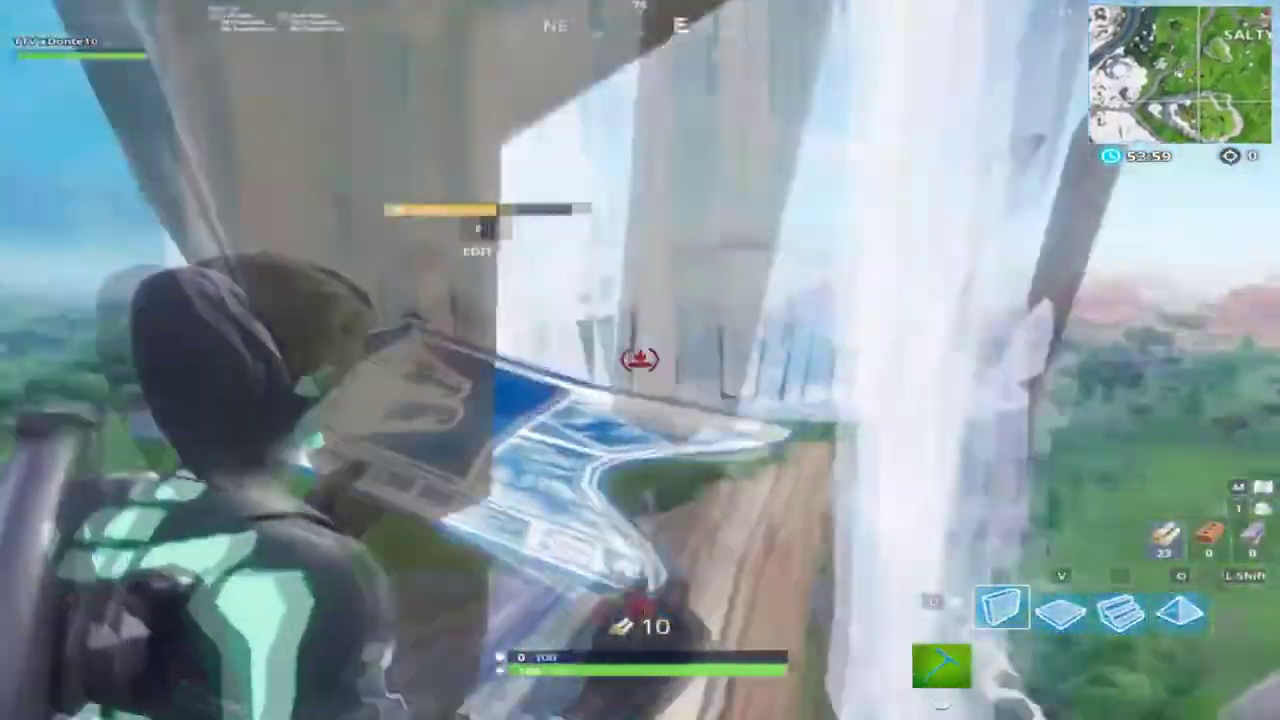
click(640, 360)
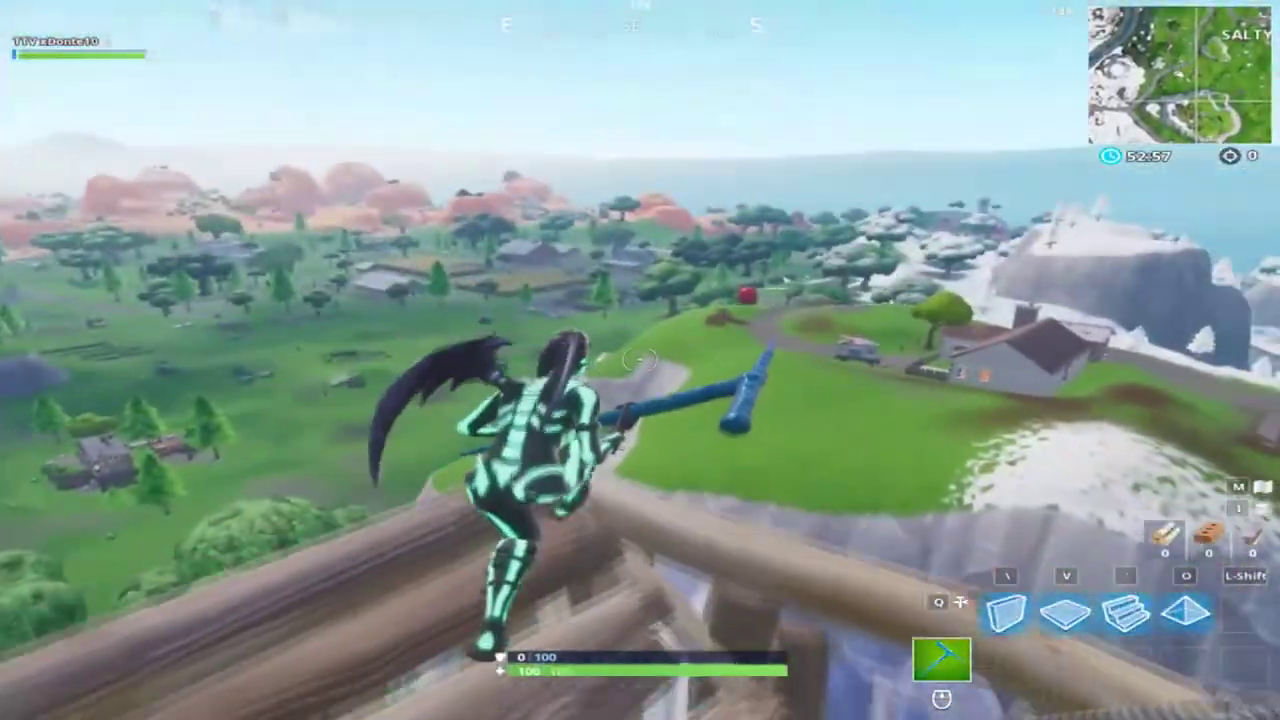